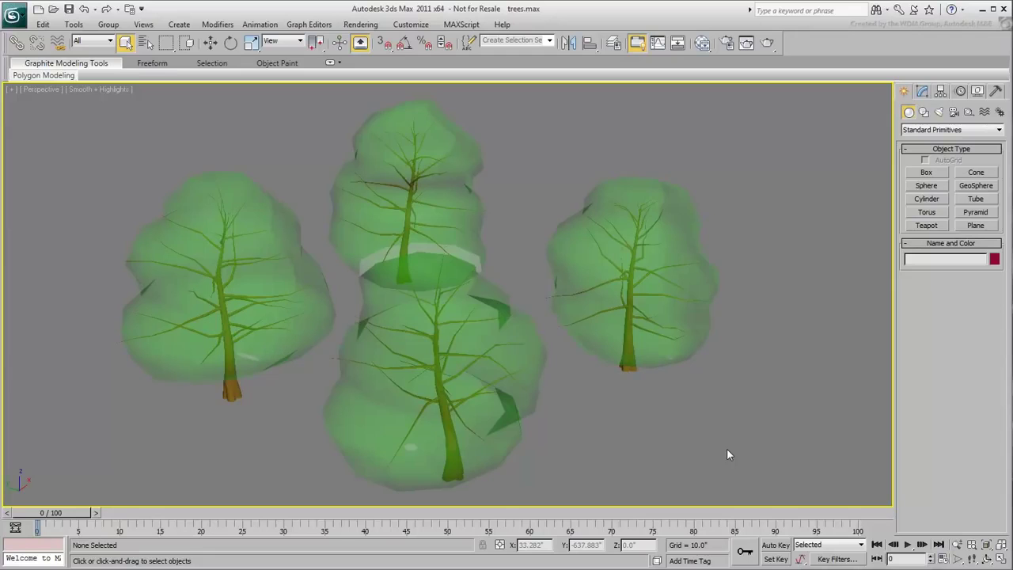
# Inspect the foliage parameters of the winter, spring, summer and fall oak trees one after another, leaving nothing selected
pyautogui.click(921, 91)
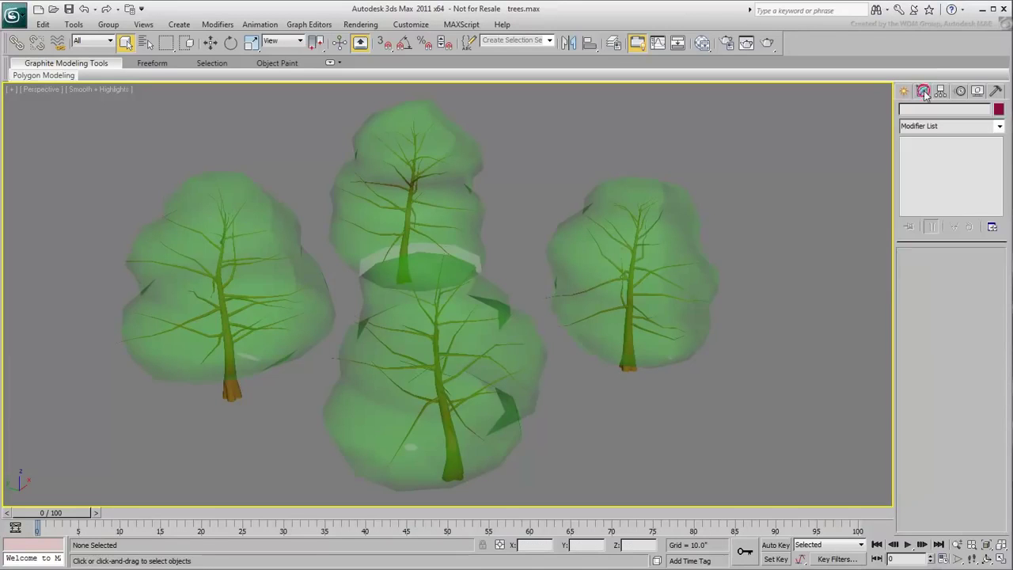
pyautogui.click(480, 369)
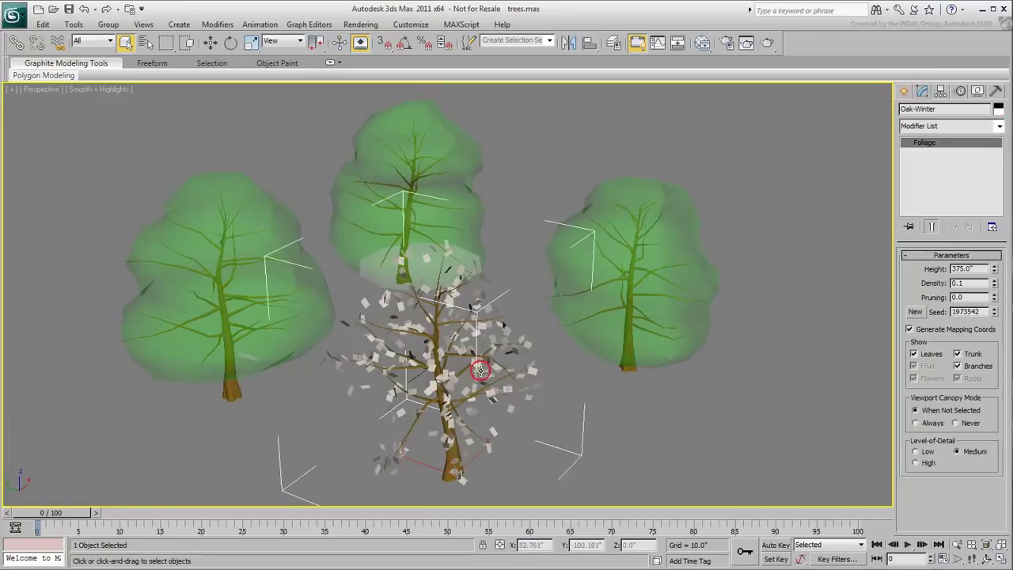
pyautogui.click(243, 265)
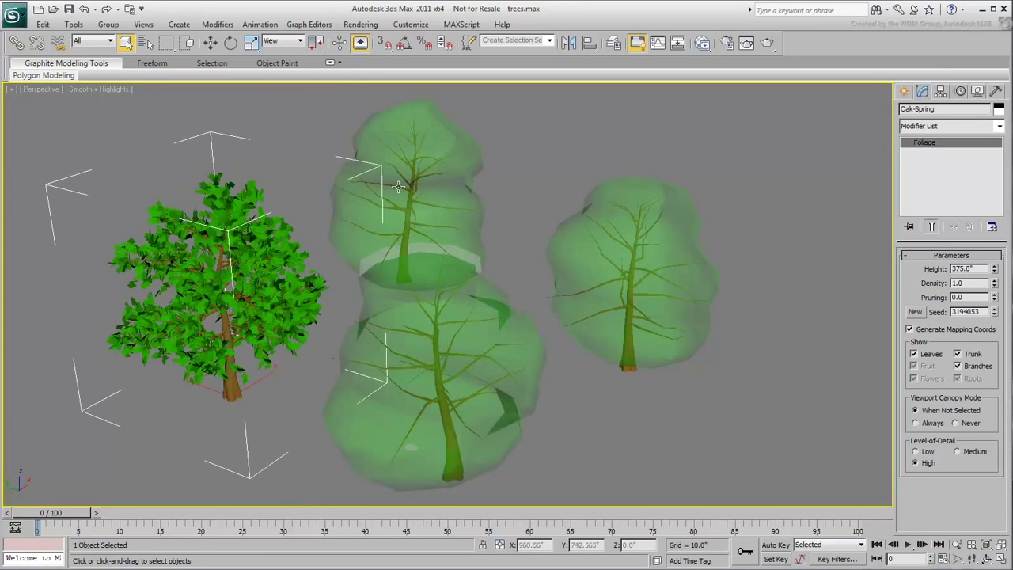
pyautogui.click(424, 155)
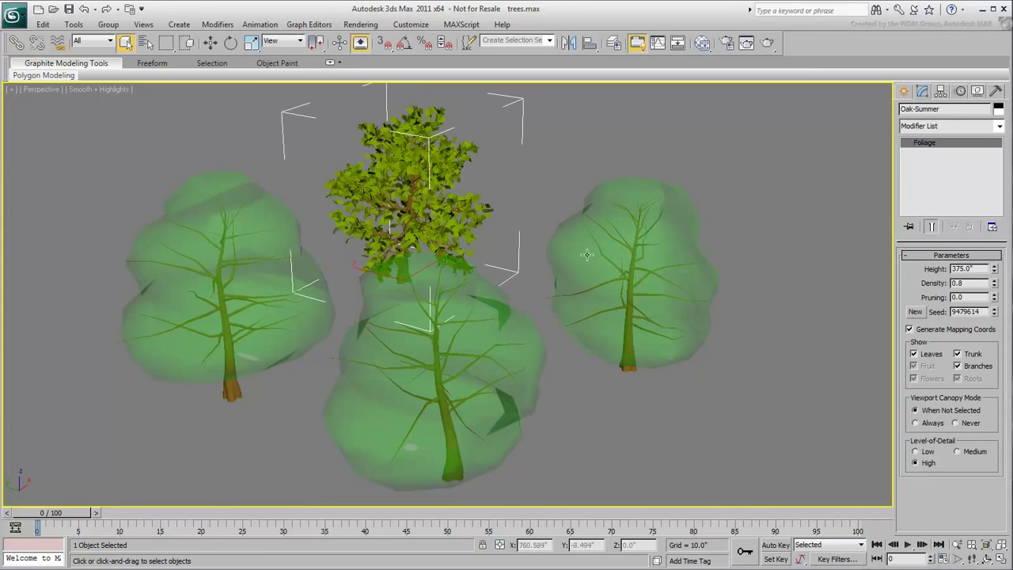
pyautogui.click(611, 263)
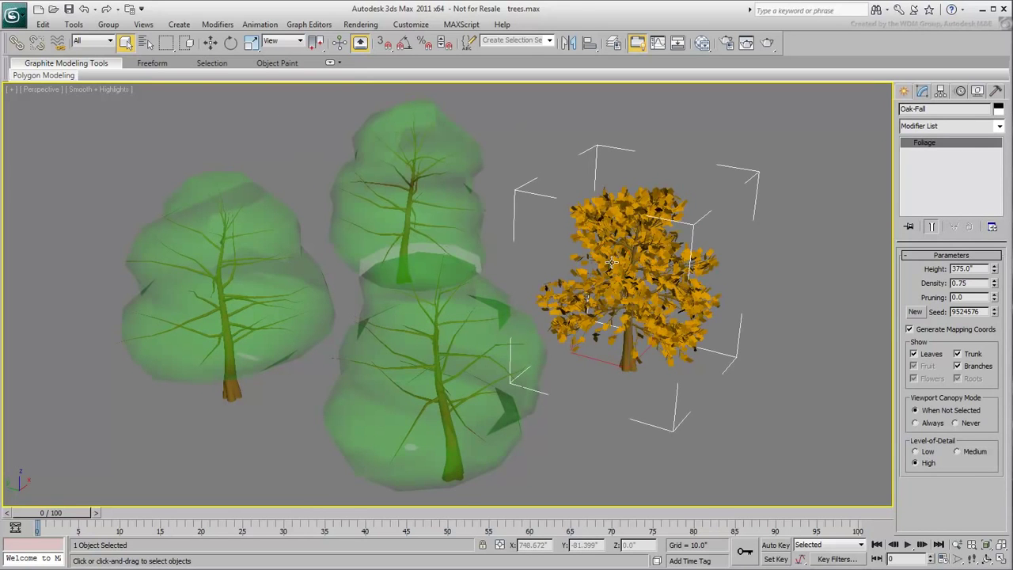
pyautogui.click(696, 450)
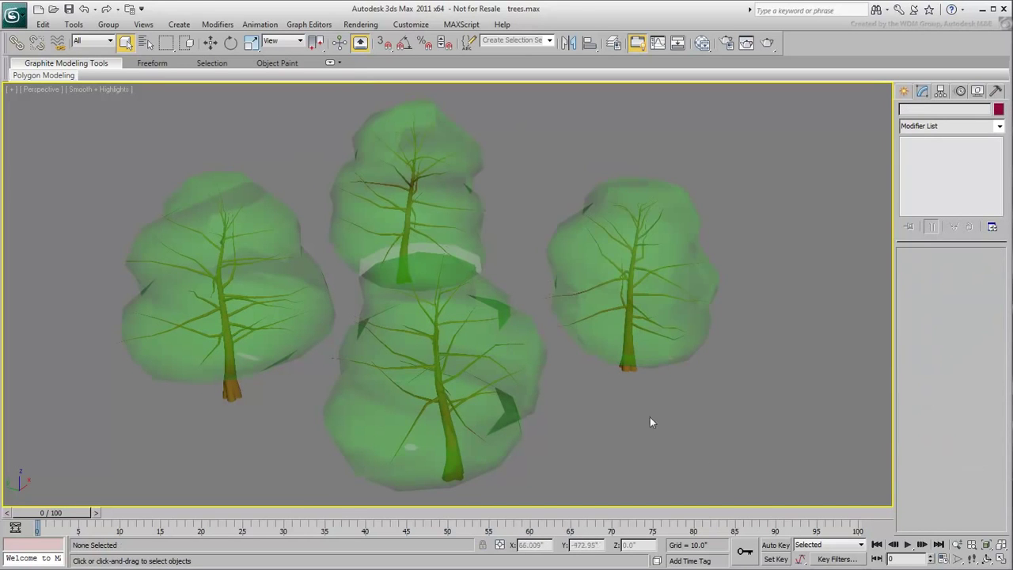
# Create a mental ray mr Proxy object in the empty space beside the four trees, at about X 527, Y -636
pyautogui.keyDown('alt'); pyautogui.moveTo(583, 355); pyautogui.dragTo(577, 362, button='middle'); pyautogui.keyUp('alt')
pyautogui.scroll(-3, 657, 366)
pyautogui.moveTo(658, 366); pyautogui.dragTo(533, 393, button='middle')
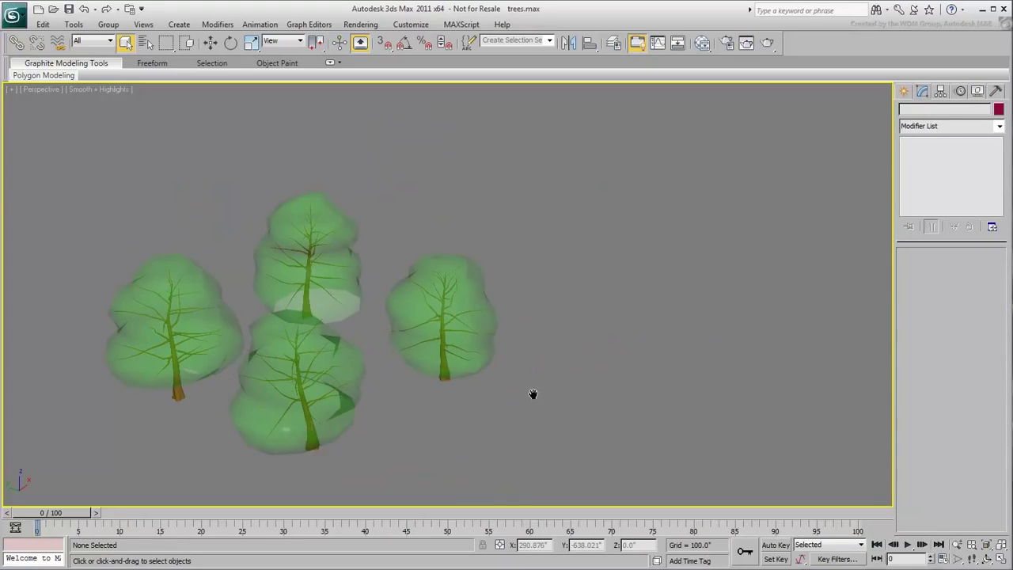
pyautogui.click(904, 90)
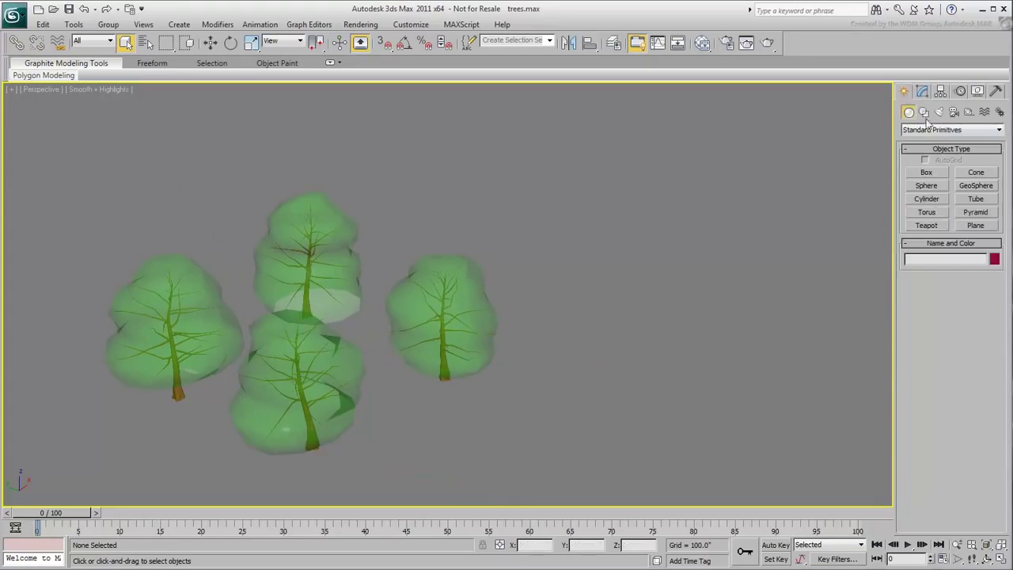
pyautogui.click(930, 129)
pyautogui.click(917, 219)
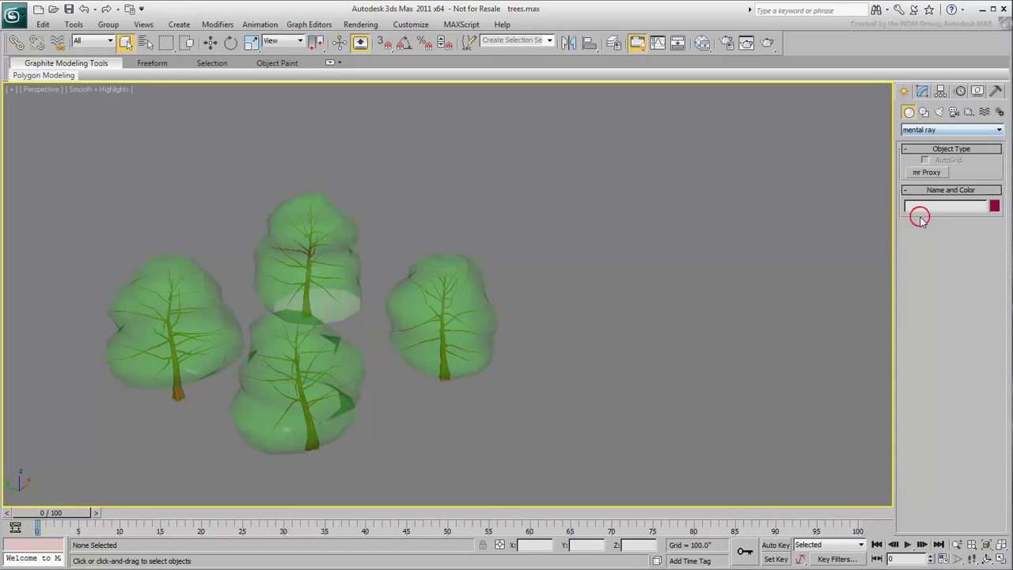
pyautogui.click(926, 172)
pyautogui.moveTo(563, 365); pyautogui.dragTo(588, 342)
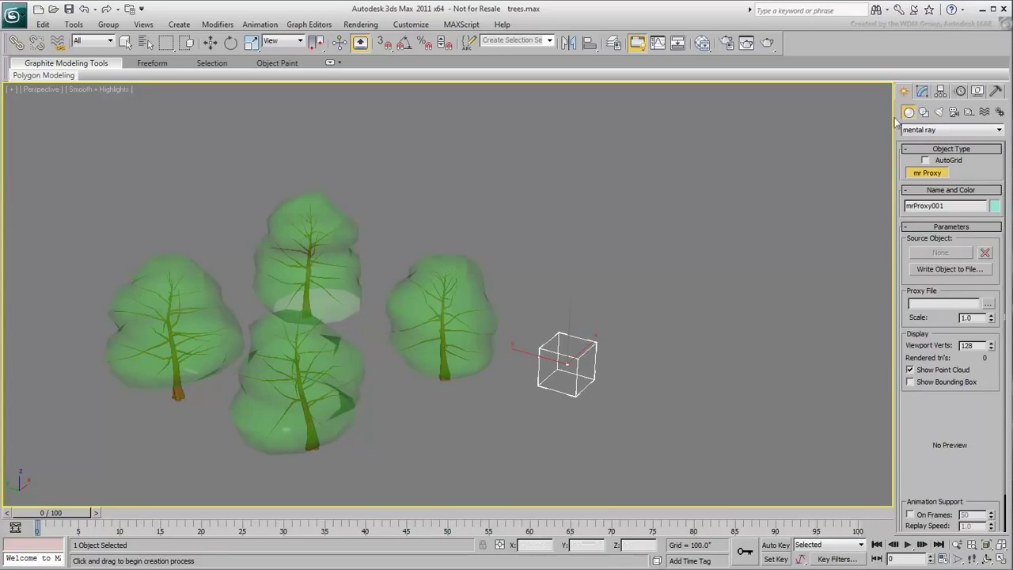
# Assign the Oak-Winter tree as the source object of the new proxy
pyautogui.click(922, 91)
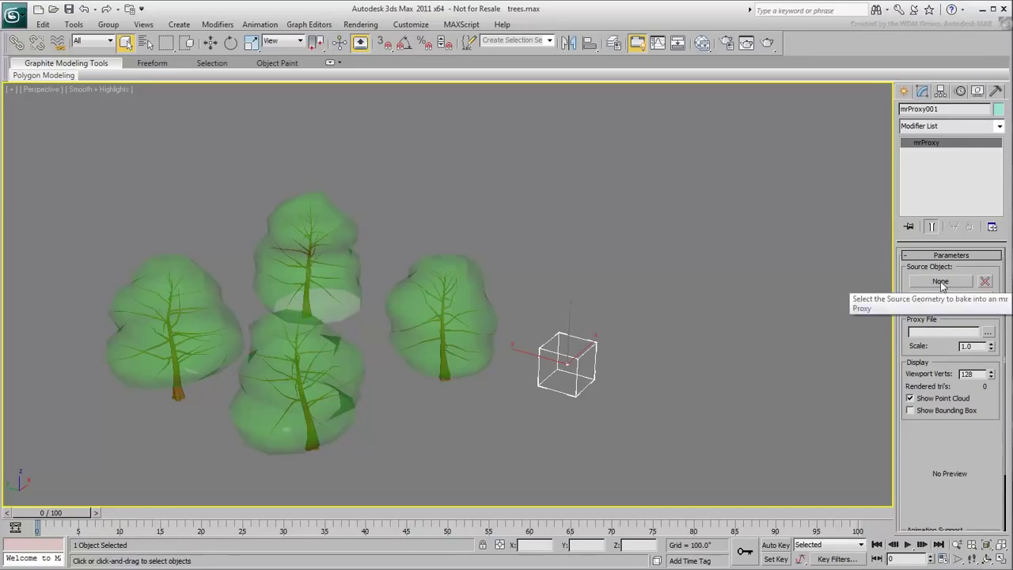
pyautogui.click(940, 282)
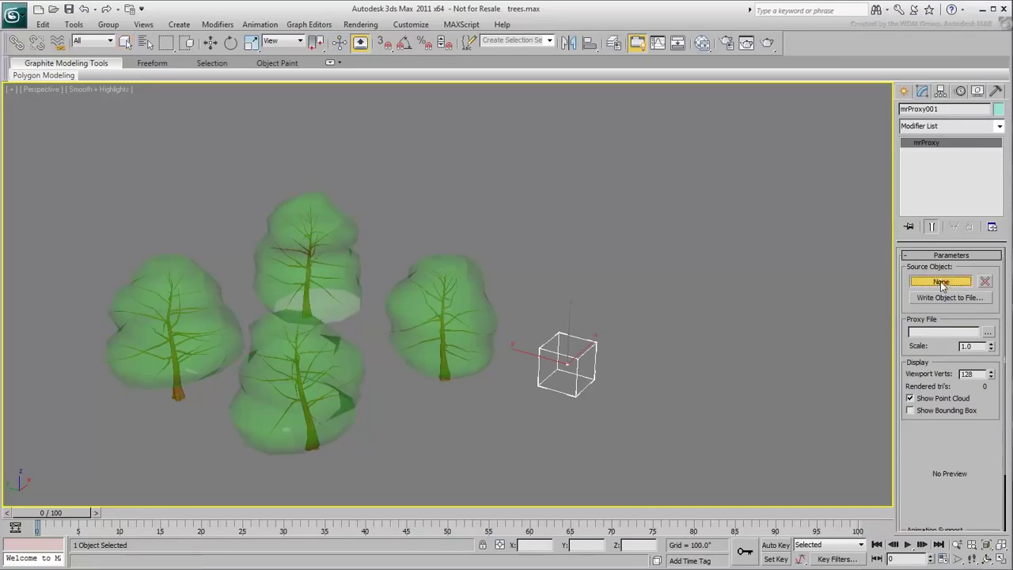
pyautogui.click(337, 378)
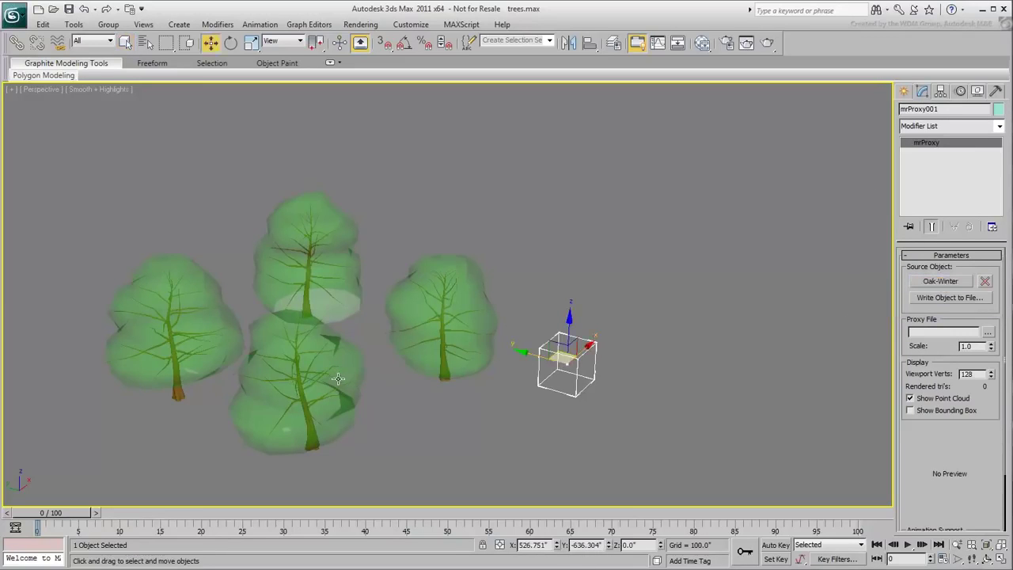
# Write the source tree to a proxy file named MyProxyTree-Winter in the mr-proxies folder, using the current frame only
pyautogui.click(930, 300)
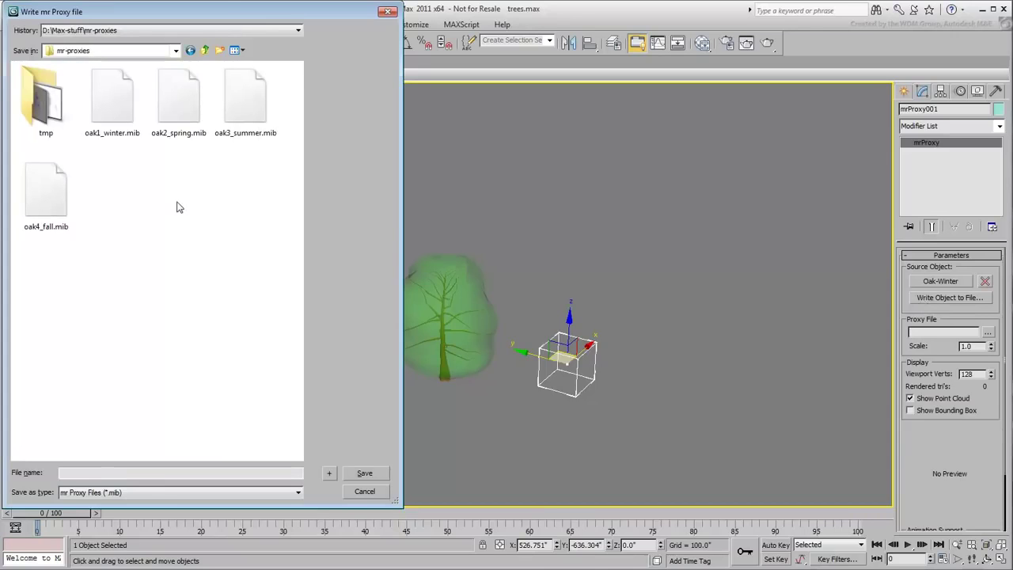
pyautogui.click(91, 473)
pyautogui.write('MyProxyTree-Winter')
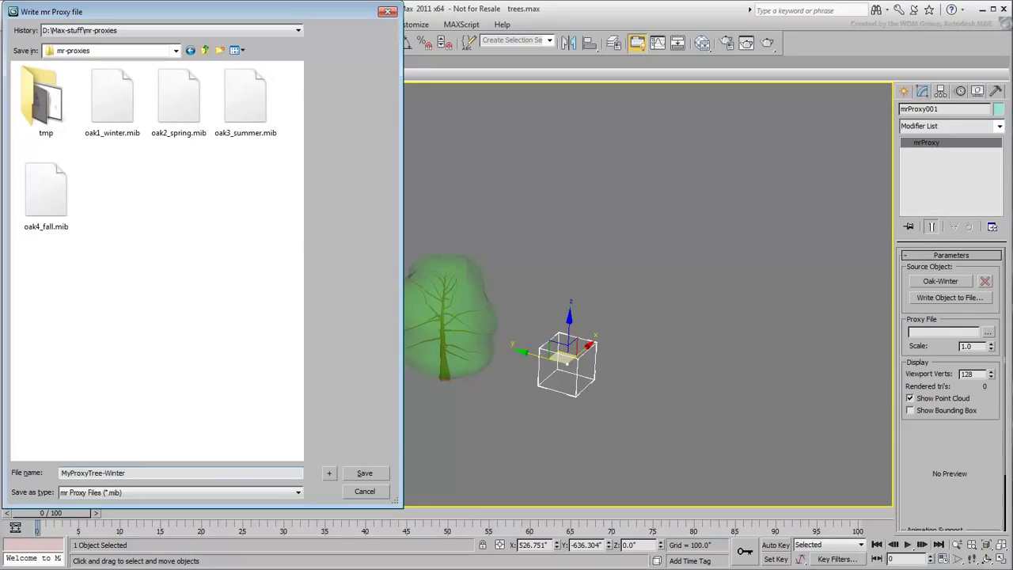
pyautogui.click(365, 473)
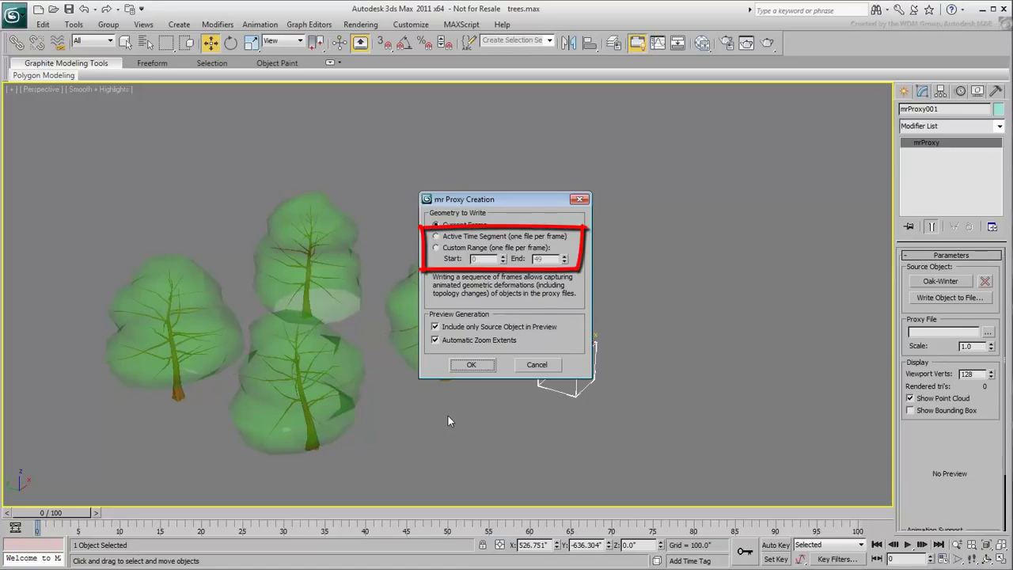
pyautogui.click(472, 366)
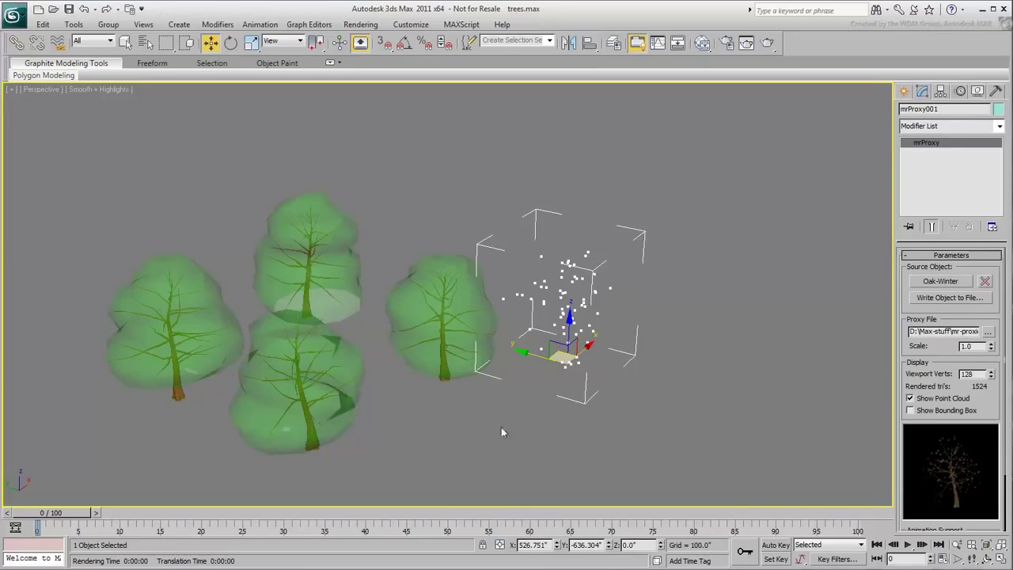
# Try 512 and 2000 viewport vertices for the proxy's point cloud and return the count to 128
pyautogui.doubleClick(969, 374)
pyautogui.write('512')
pyautogui.press('Return')
pyautogui.write('2000')
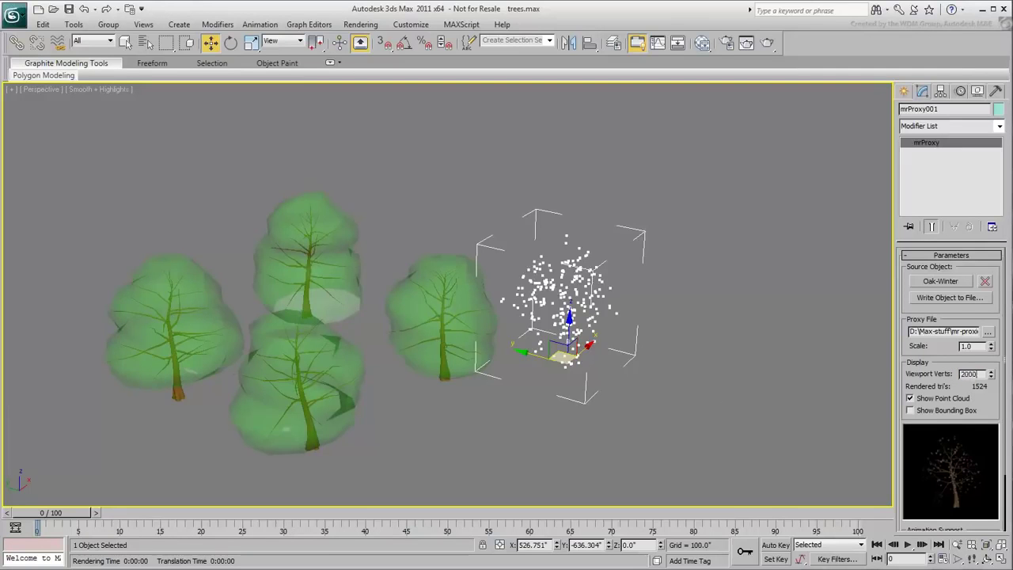
pyautogui.press('Return')
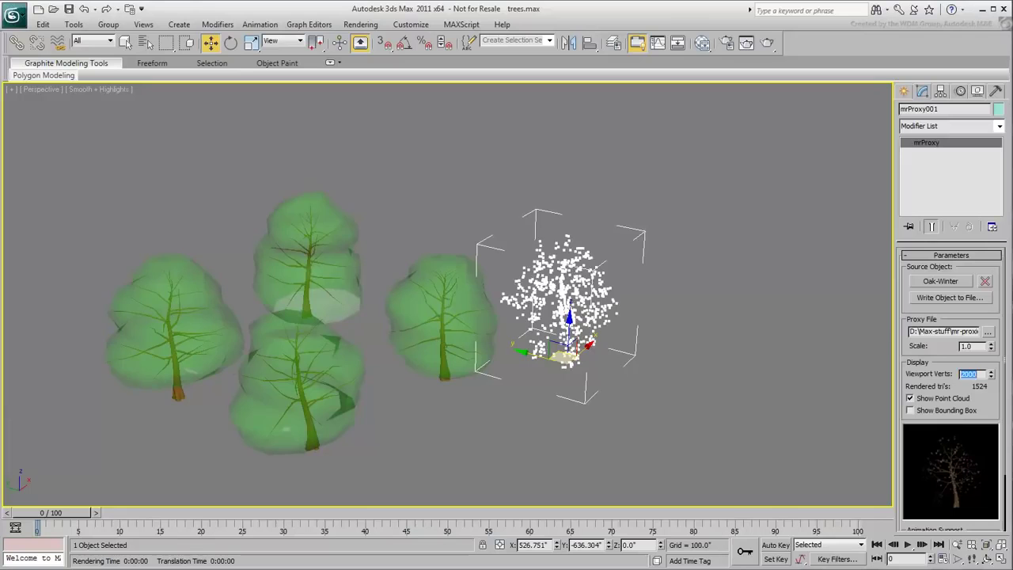
pyautogui.write('128')
pyautogui.press('Return')
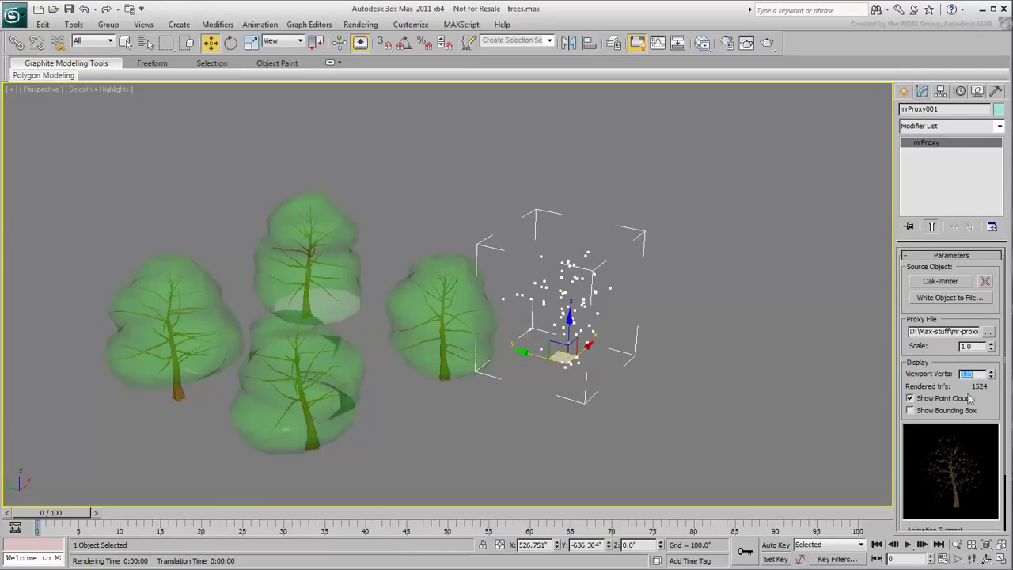
# Show the winter proxy's bounding box and move the proxy away from the trees to about X 539, Y -729
pyautogui.click(909, 410)
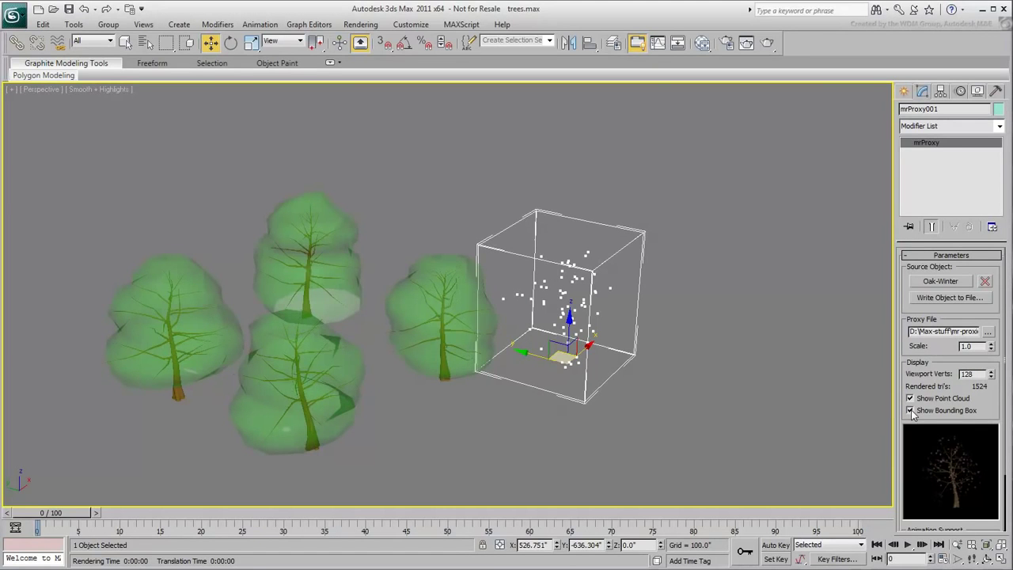
pyautogui.moveTo(685, 351); pyautogui.dragTo(678, 346, button='middle')
pyautogui.moveTo(556, 345); pyautogui.dragTo(586, 350)
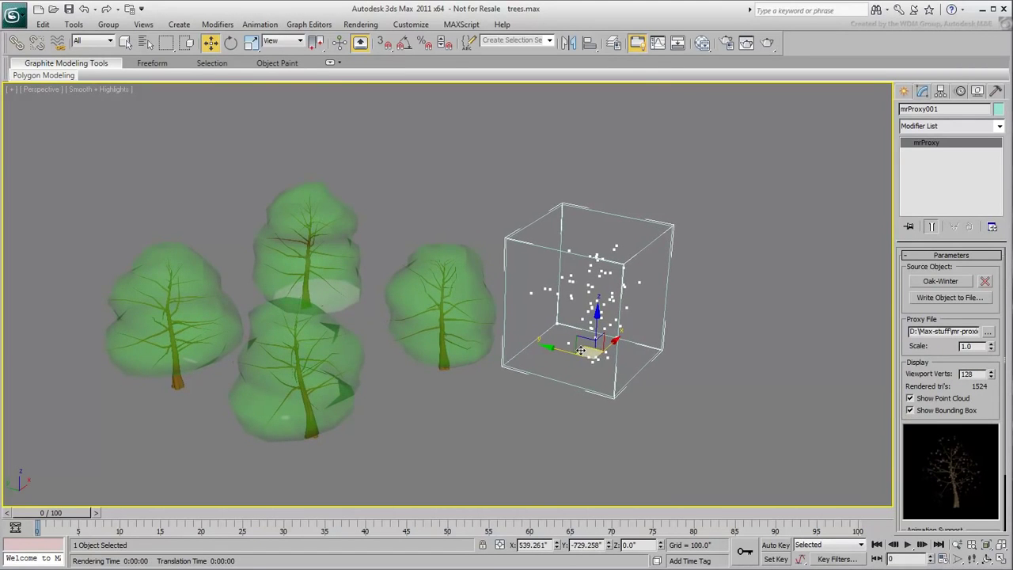
pyautogui.click(720, 403)
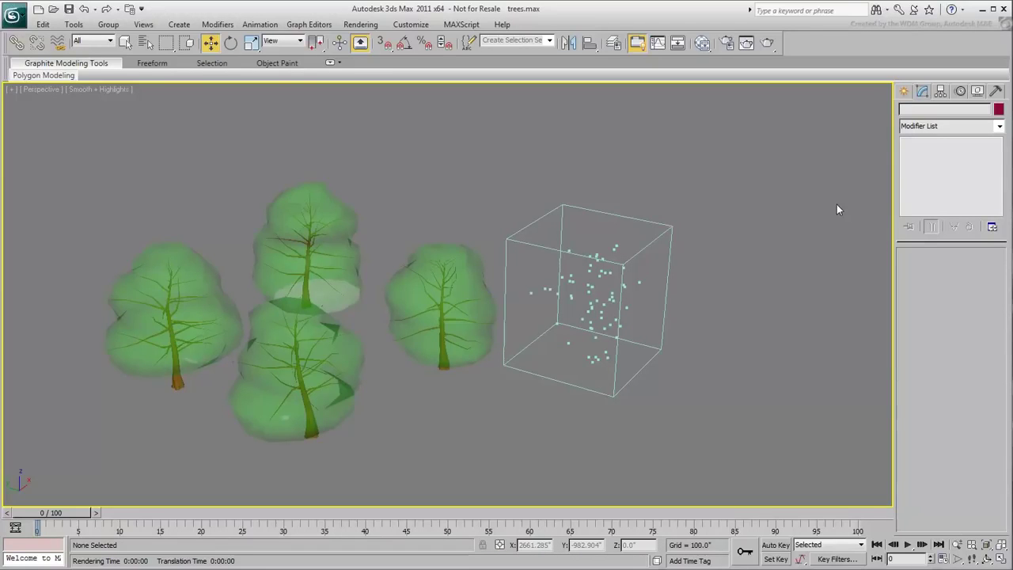
# Create a second mr Proxy object beyond the winter proxy, at about X 585, Y -1111
pyautogui.click(903, 91)
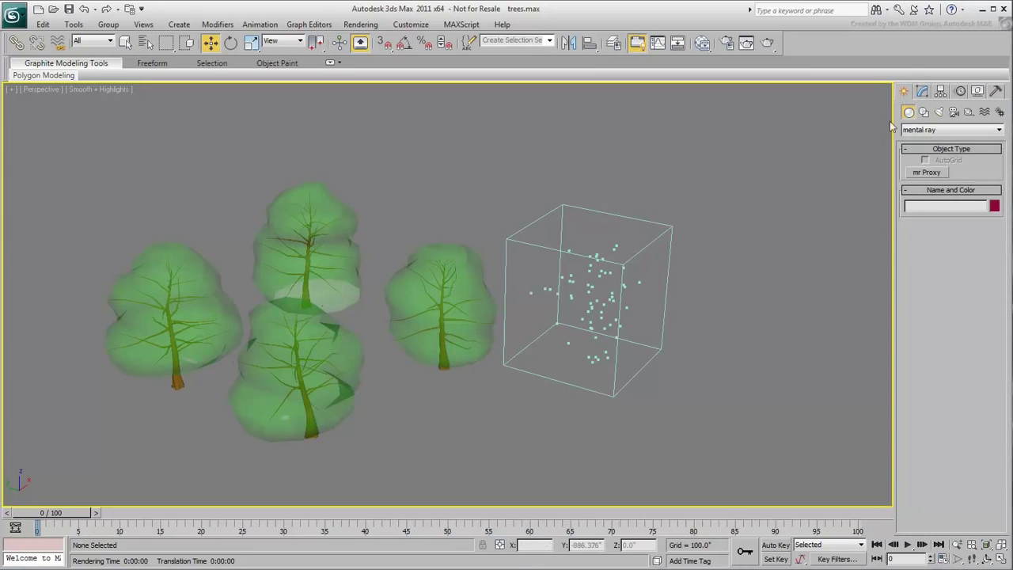
pyautogui.click(926, 172)
pyautogui.moveTo(711, 384); pyautogui.dragTo(738, 366)
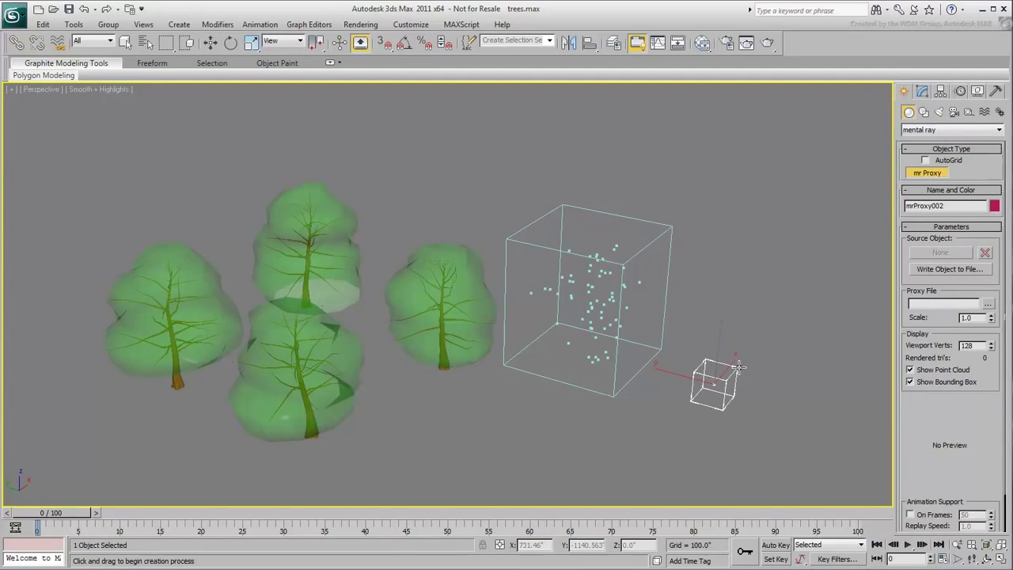
# Load oak2_spring.mib as the second proxy's file and try out its scale setting, keeping it at 1.0
pyautogui.click(922, 91)
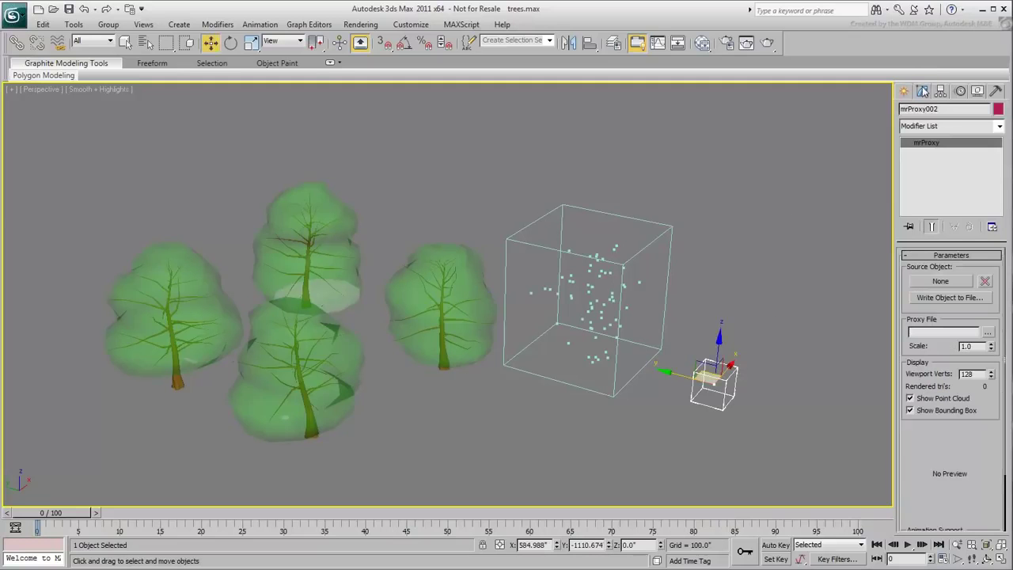
pyautogui.click(986, 332)
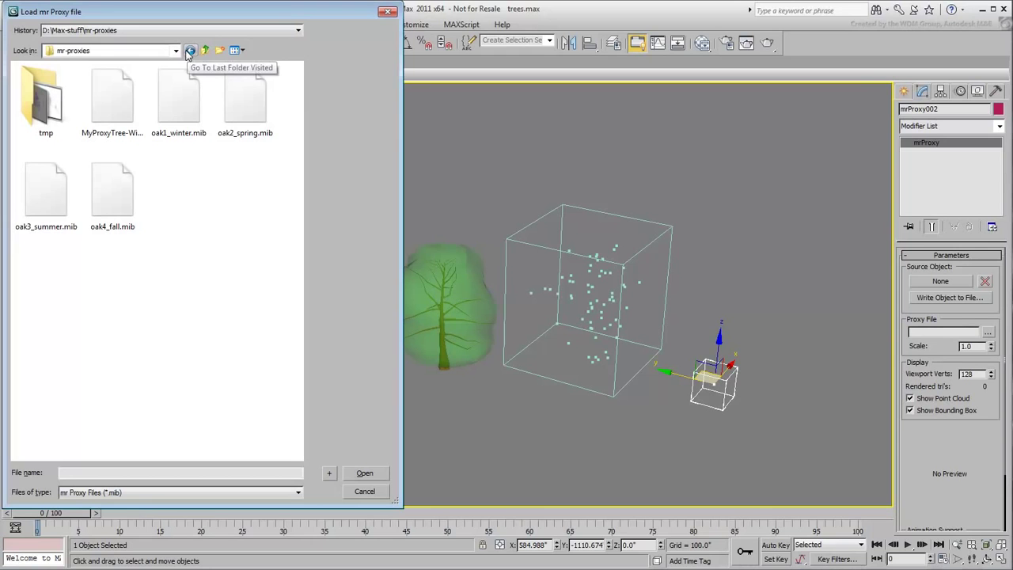
pyautogui.click(239, 101)
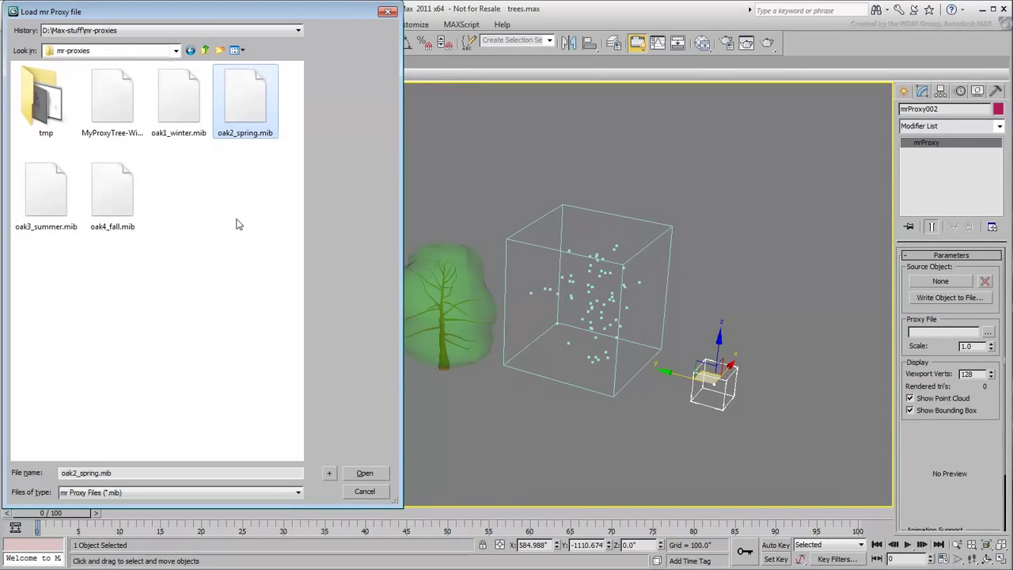
pyautogui.click(364, 474)
pyautogui.moveTo(529, 417); pyautogui.dragTo(523, 417, button='middle')
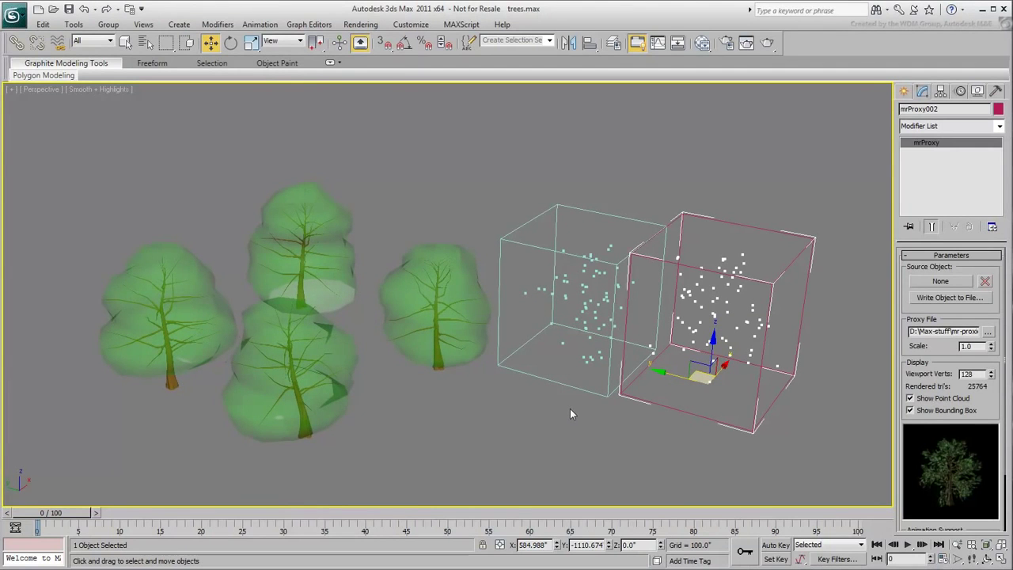
pyautogui.moveTo(990, 351)
pyautogui.mouseDown()
pyautogui.moveTo(989, 369)
pyautogui.moveTo(990, 336)
pyautogui.moveTo(990, 348)
pyautogui.mouseUp()
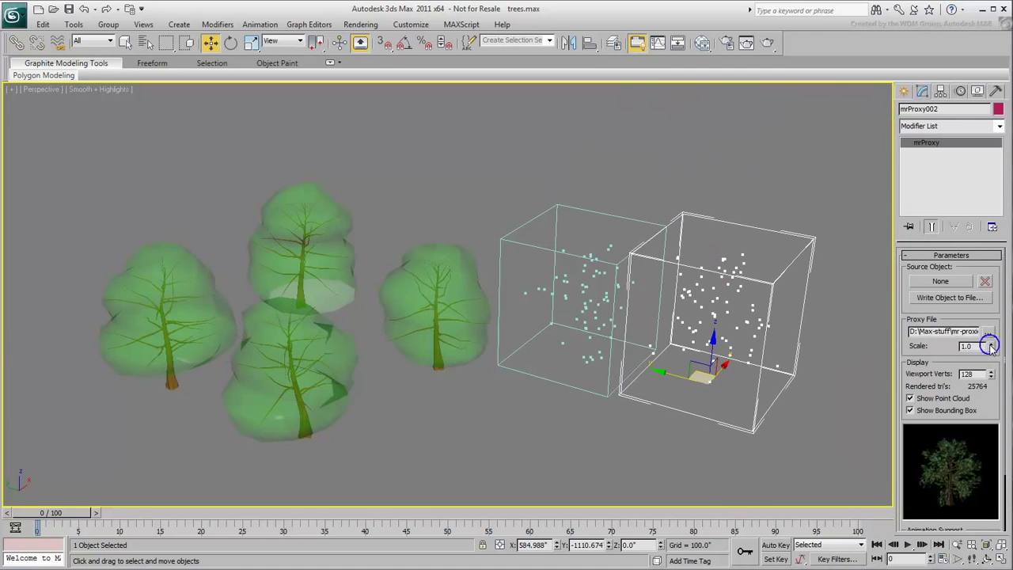
# Create a third mr Proxy object beyond the spring proxy, at about X 681, Y -1579
pyautogui.moveTo(624, 428); pyautogui.dragTo(441, 413, button='middle')
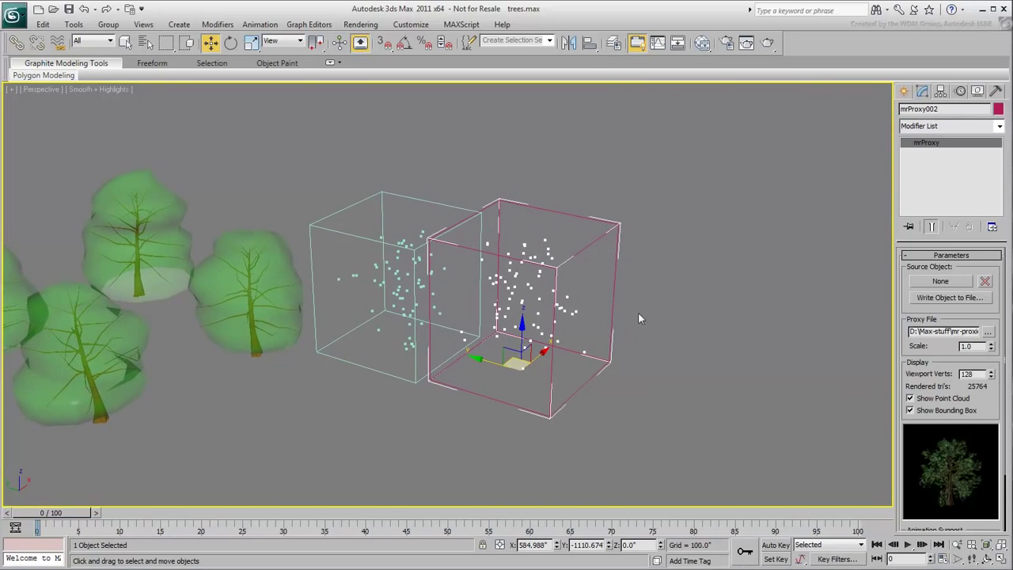
pyautogui.click(903, 90)
pyautogui.click(924, 172)
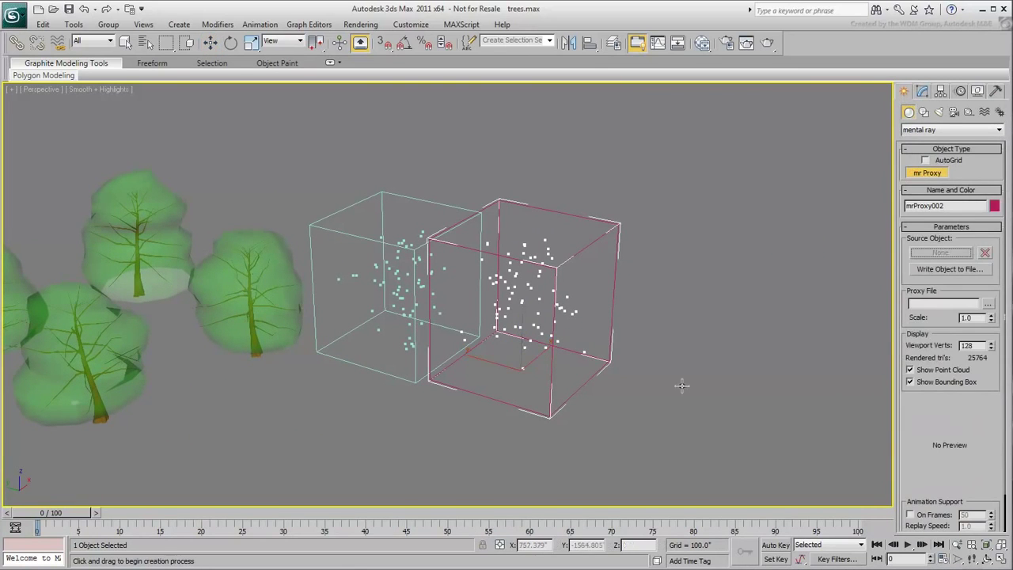
pyautogui.moveTo(677, 397); pyautogui.dragTo(706, 376)
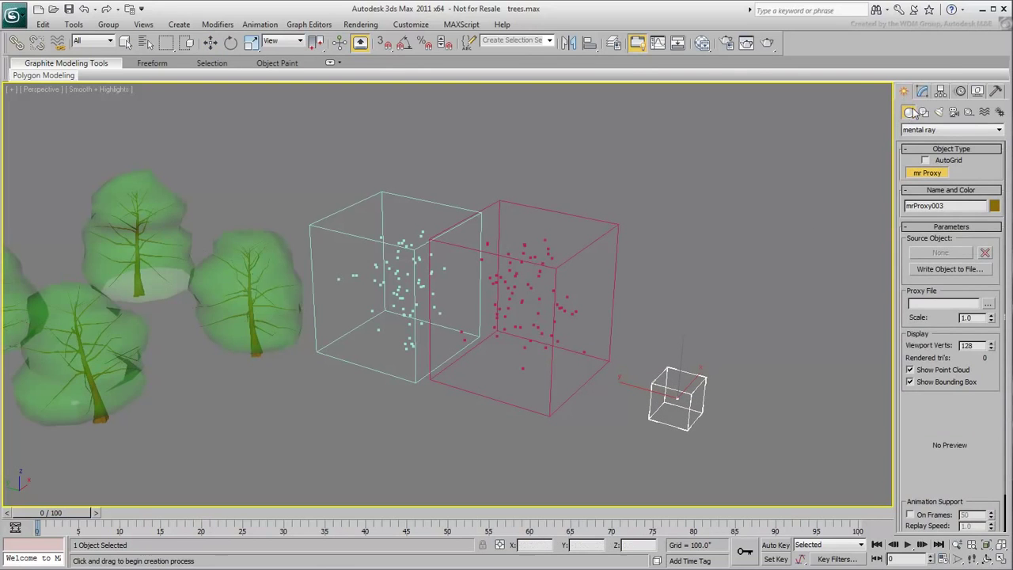
# Load oak3_summer.mib from the mr-proxies folder as the third proxy's file
pyautogui.click(922, 91)
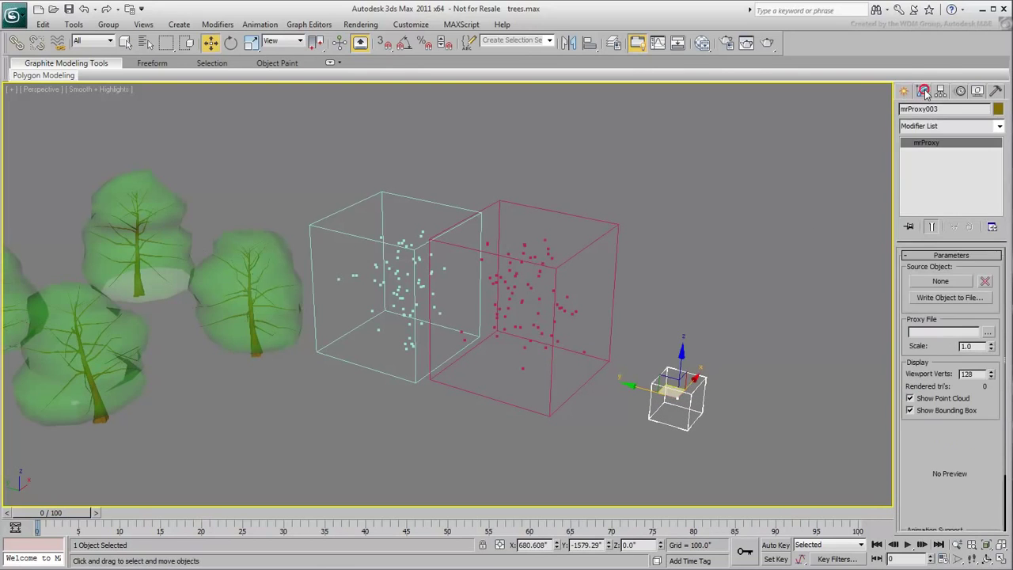
pyautogui.click(987, 333)
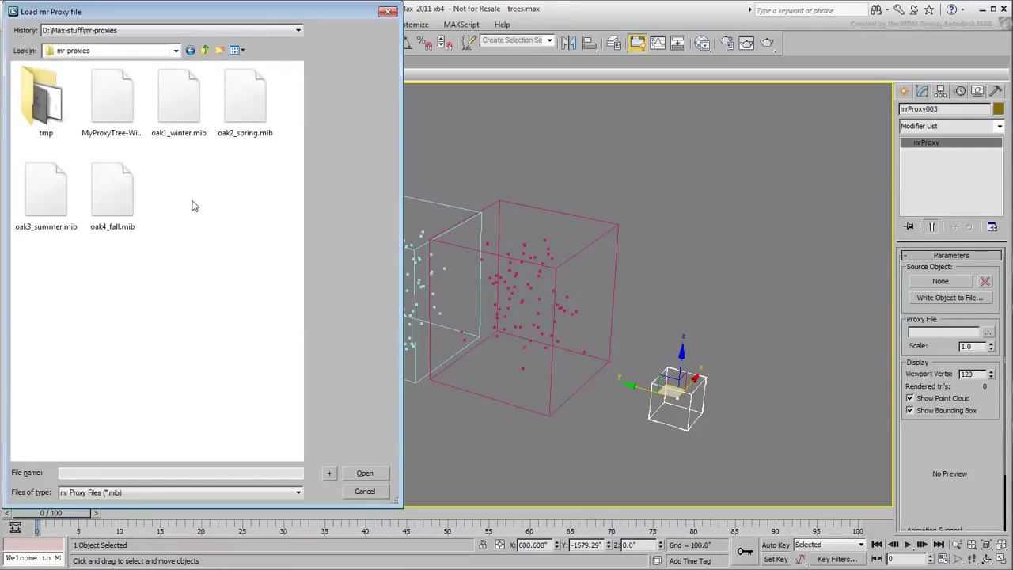
pyautogui.click(70, 215)
pyautogui.click(365, 473)
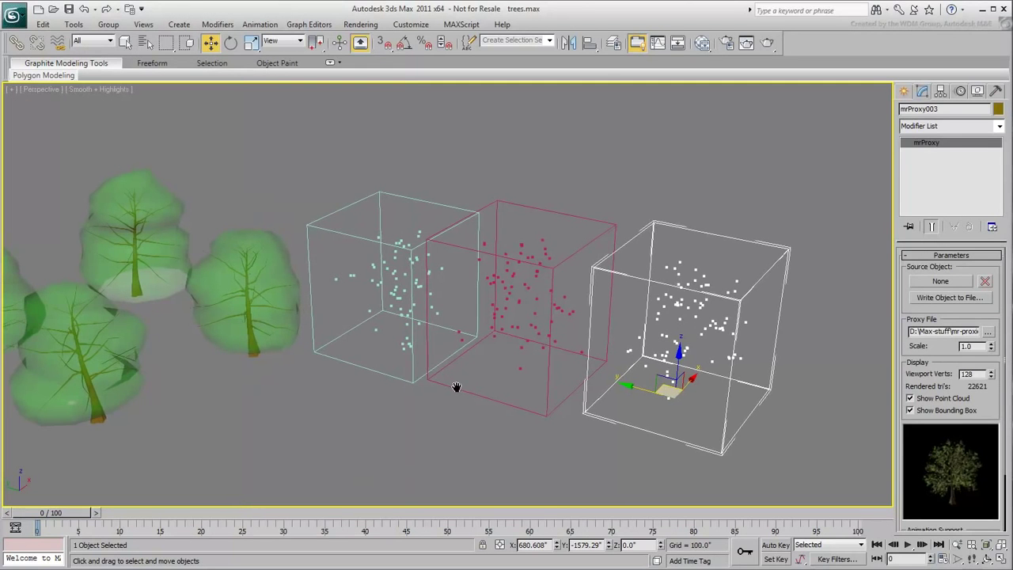
# Create a fourth mr Proxy object beyond the summer proxy, at about X 719, Y -2065
pyautogui.moveTo(491, 412); pyautogui.dragTo(438, 407, button='middle')
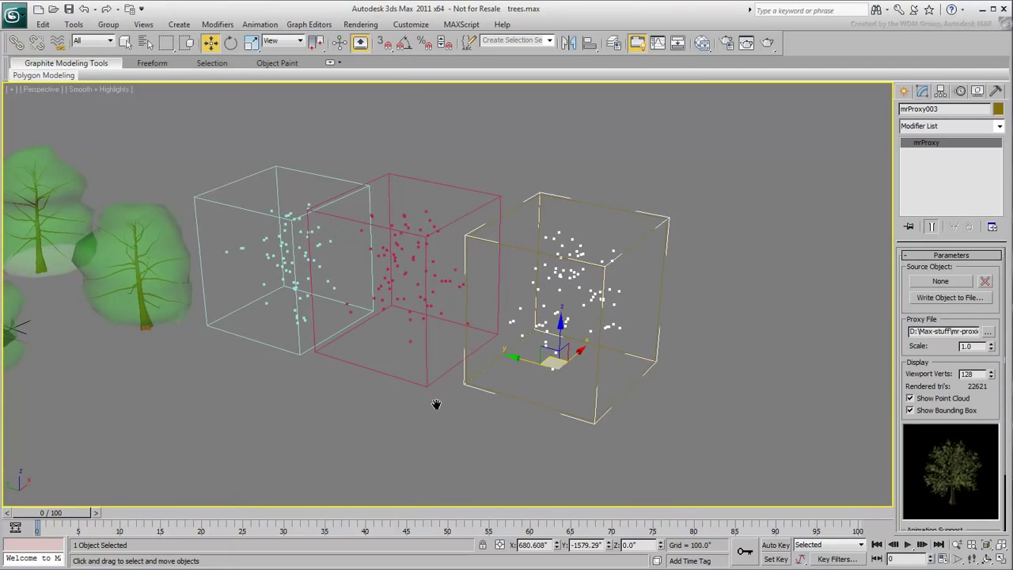
pyautogui.click(905, 91)
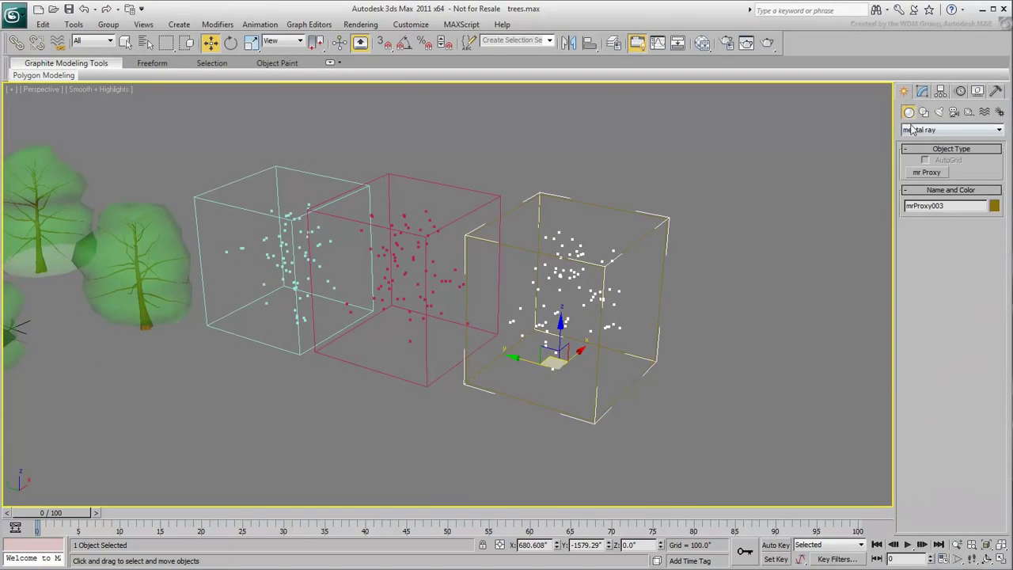
pyautogui.click(926, 172)
pyautogui.moveTo(723, 410); pyautogui.dragTo(748, 385)
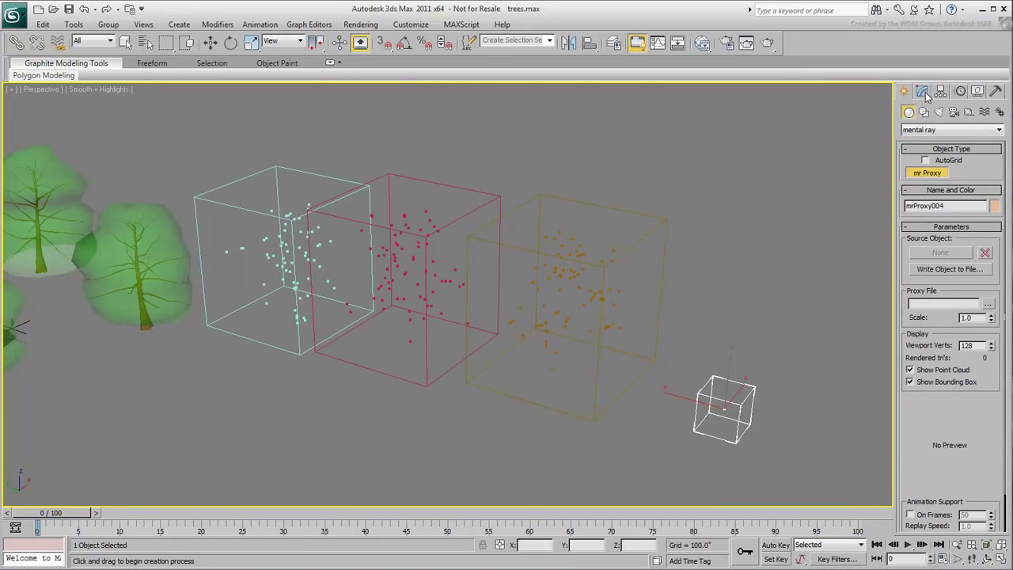
# Load oak4_fall.mib from the mr-proxies folder as the fourth proxy's file
pyautogui.click(921, 91)
pyautogui.click(987, 333)
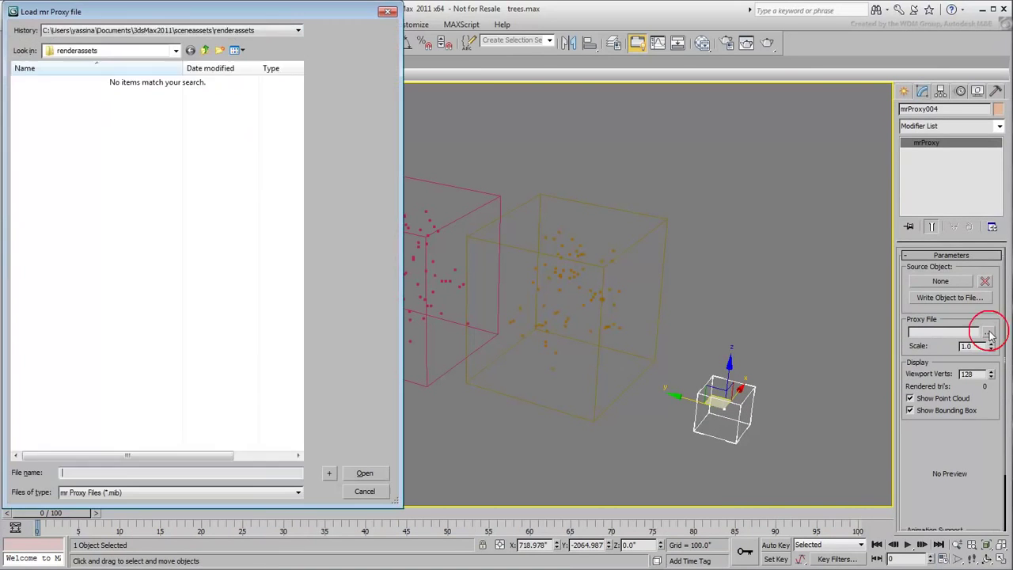
pyautogui.click(112, 192)
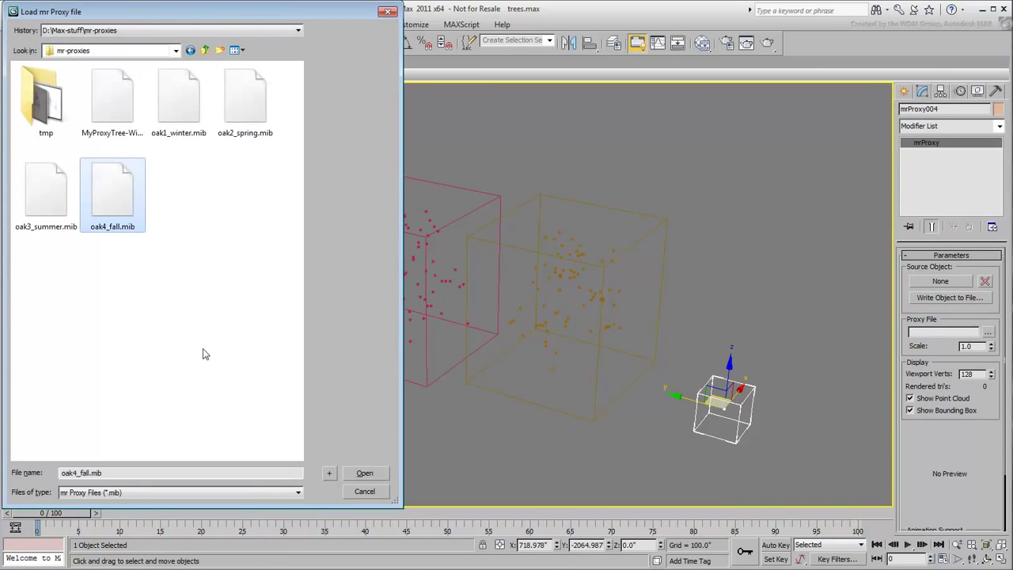
pyautogui.click(364, 473)
# Render the perspective view with all the trees and the four proxies in frame, and close the rendered image
pyautogui.moveTo(427, 389); pyautogui.dragTo(433, 398, button='middle')
pyautogui.scroll(-5, 432, 398)
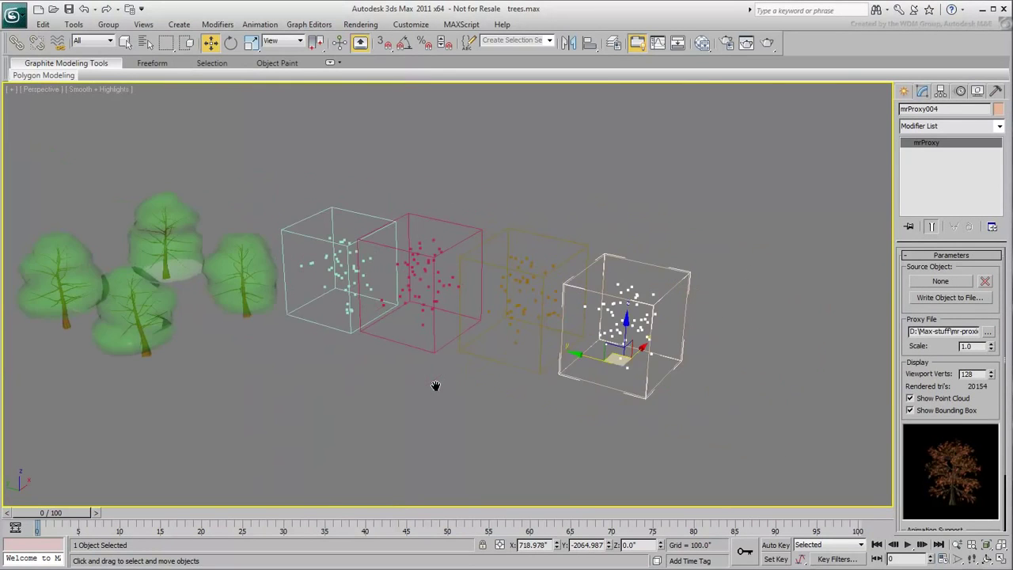
pyautogui.scroll(5, 364, 389)
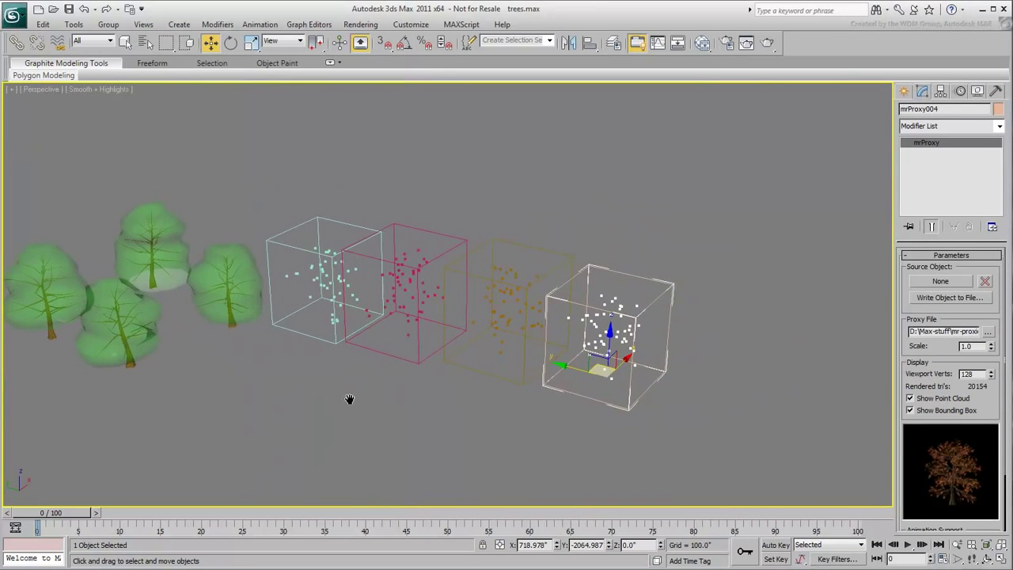
pyautogui.click(766, 45)
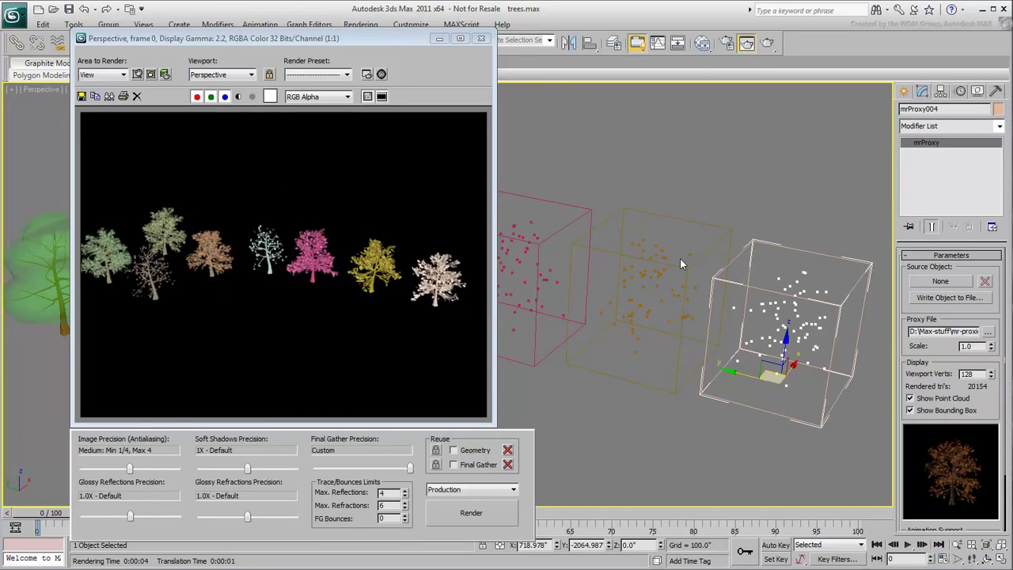
pyautogui.click(481, 38)
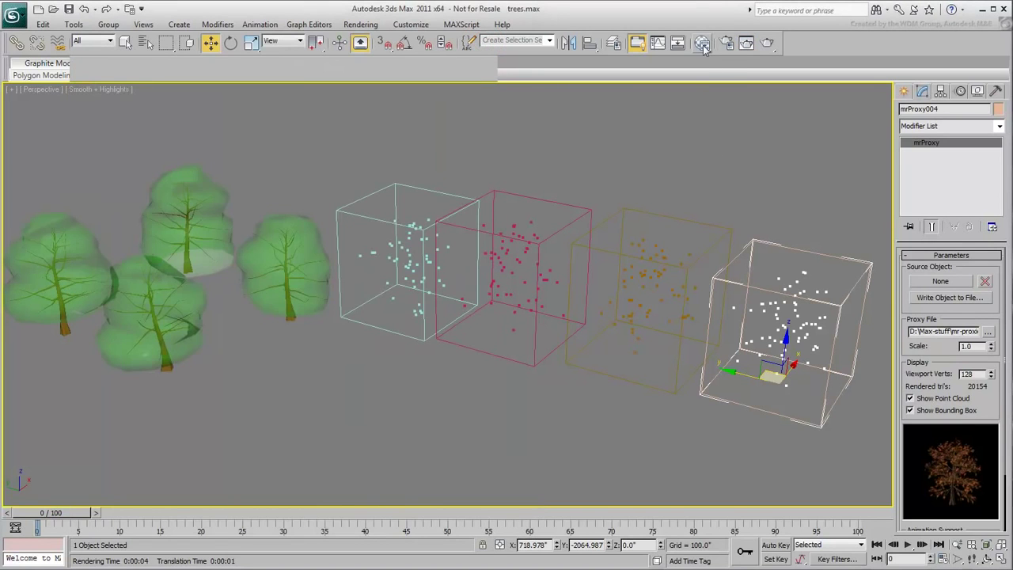
# Create a new material library named MyTrees in the Slate Material Editor
pyautogui.click(703, 44)
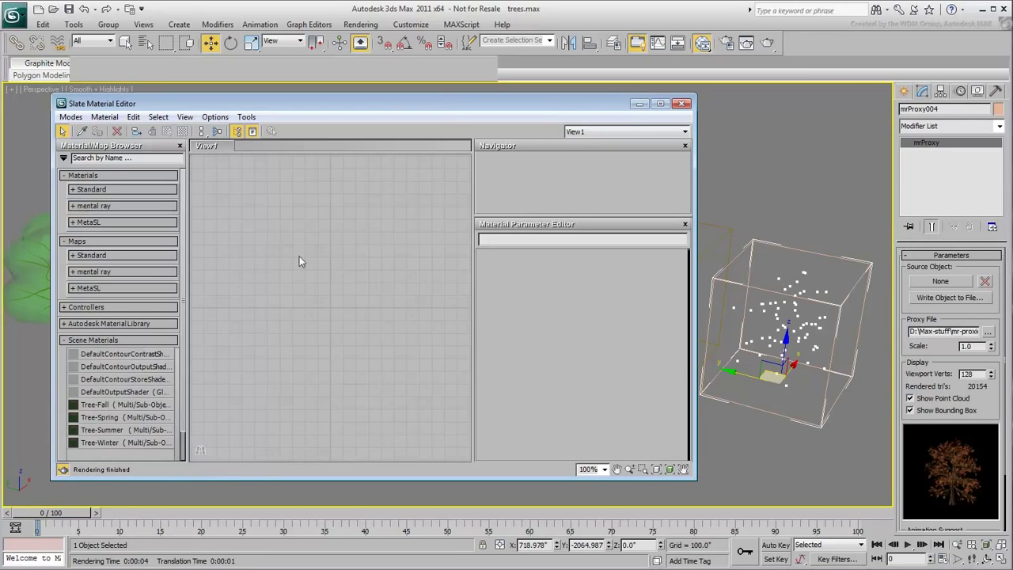
pyautogui.click(63, 158)
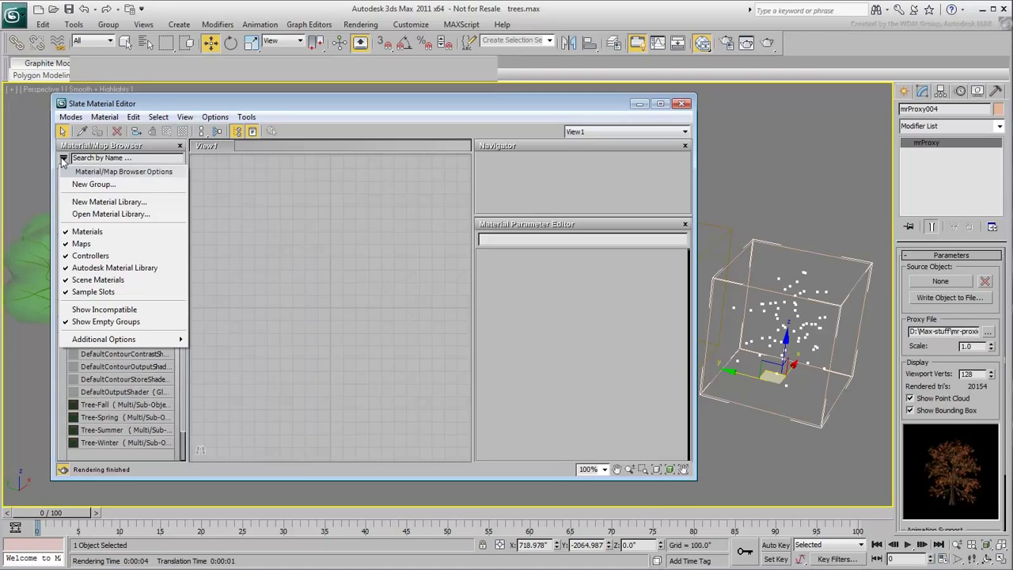
pyautogui.click(135, 202)
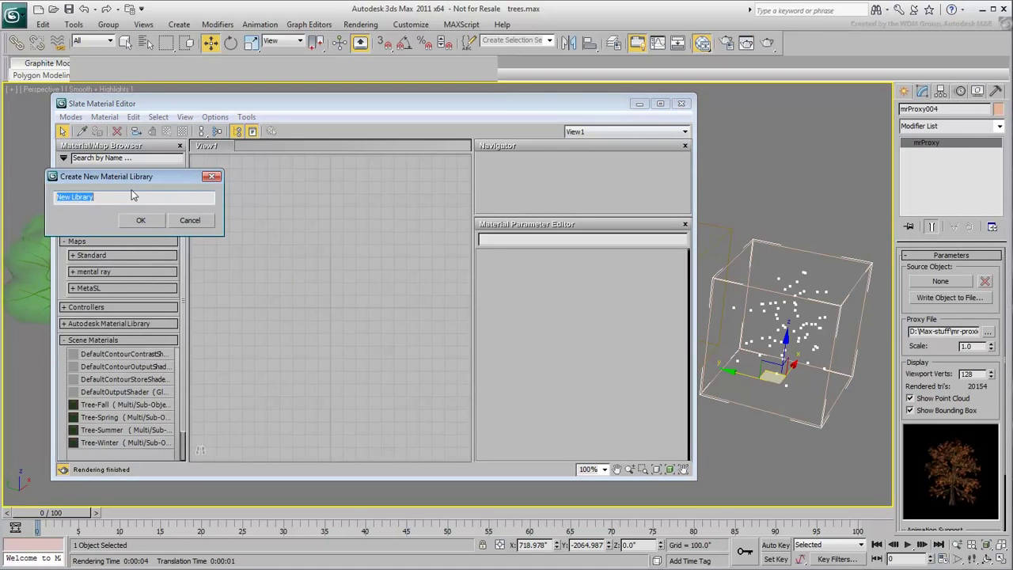
pyautogui.write('MyTrees')
pyautogui.click(141, 220)
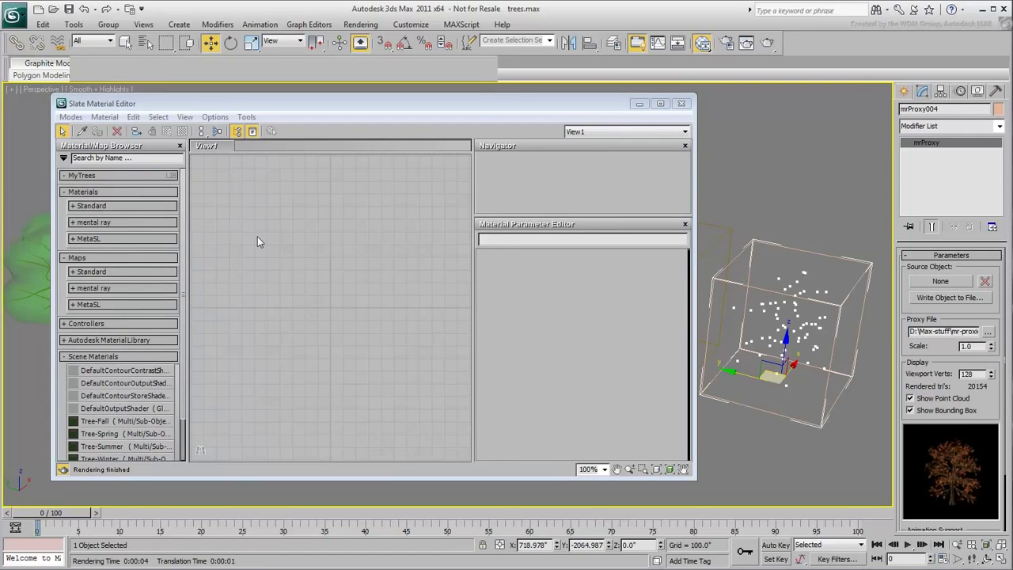
# Copy the scene materials Tree-Fall, Tree-Spring, Tree-Summer and Tree-Winter into the MyTrees library
pyautogui.moveTo(185, 392); pyautogui.dragTo(185, 395)
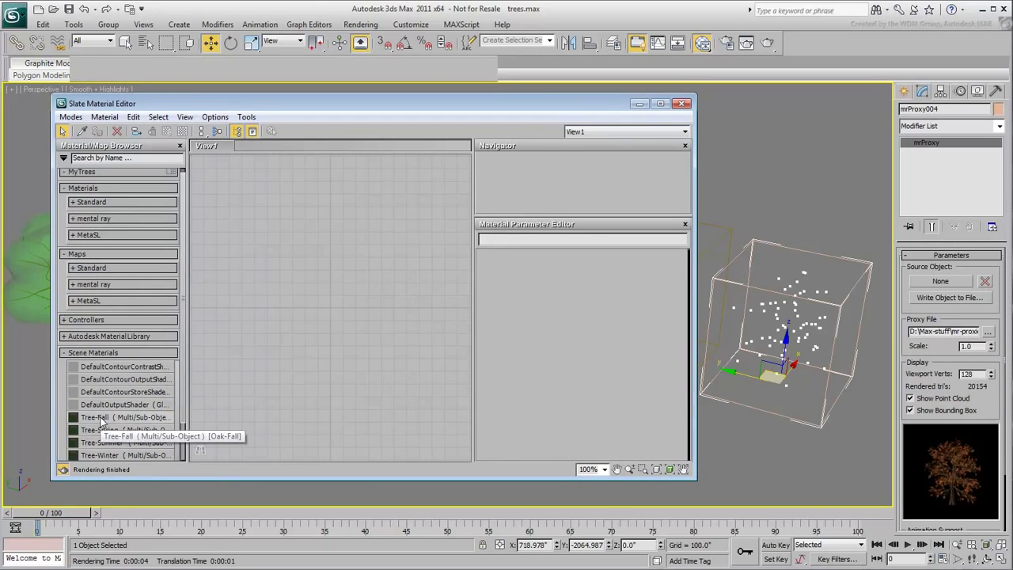
pyautogui.moveTo(101, 422); pyautogui.dragTo(119, 175)
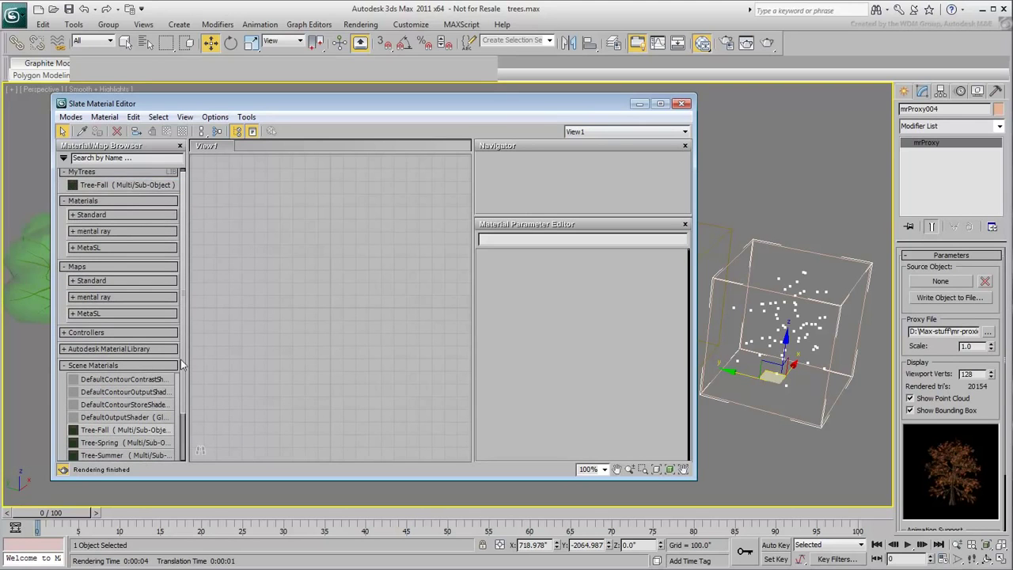
pyautogui.moveTo(185, 360); pyautogui.dragTo(184, 377)
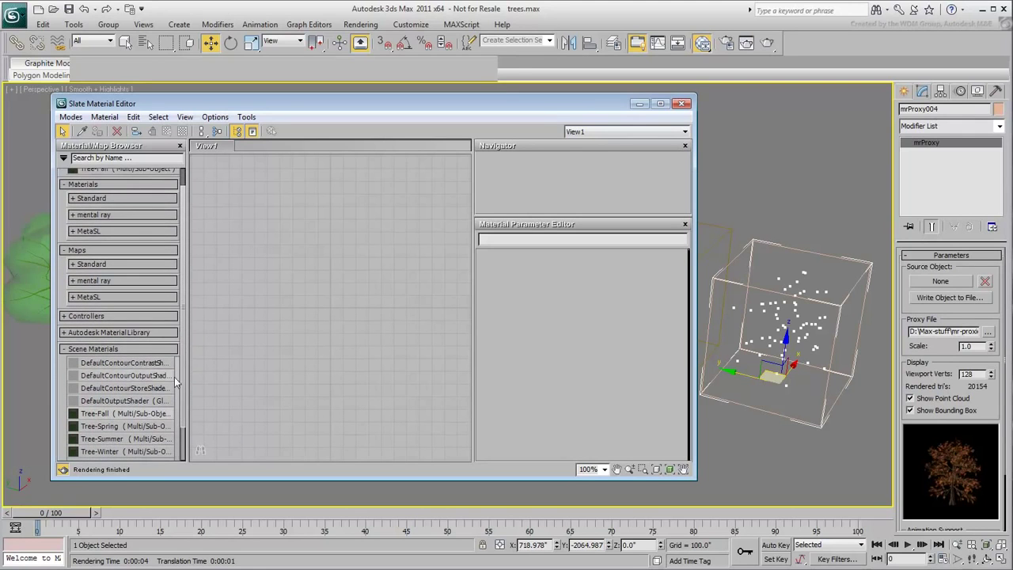
pyautogui.moveTo(108, 431); pyautogui.dragTo(108, 179)
pyautogui.scroll(-1, 182, 299)
pyautogui.moveTo(93, 432); pyautogui.dragTo(115, 208)
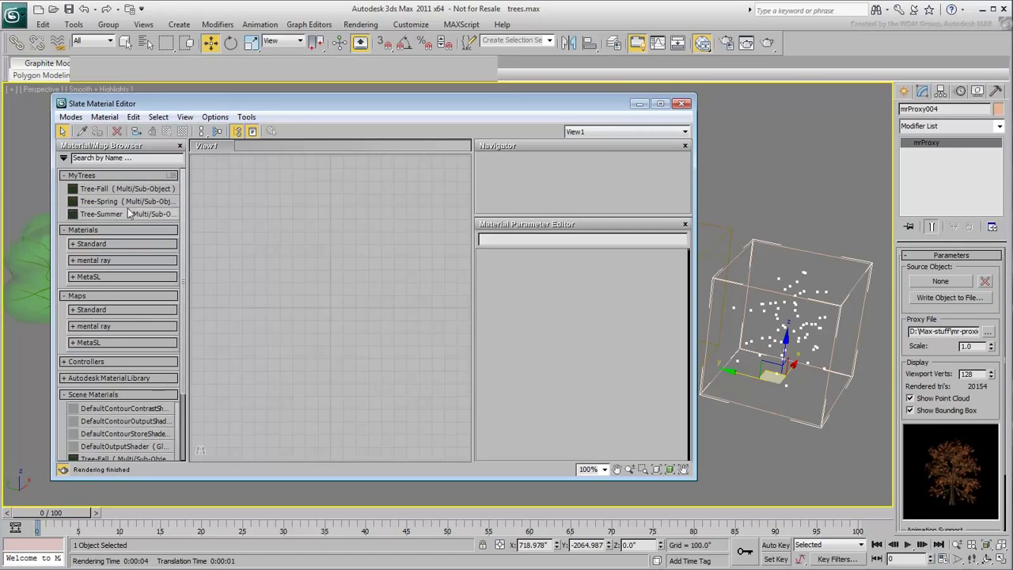
pyautogui.click(185, 263)
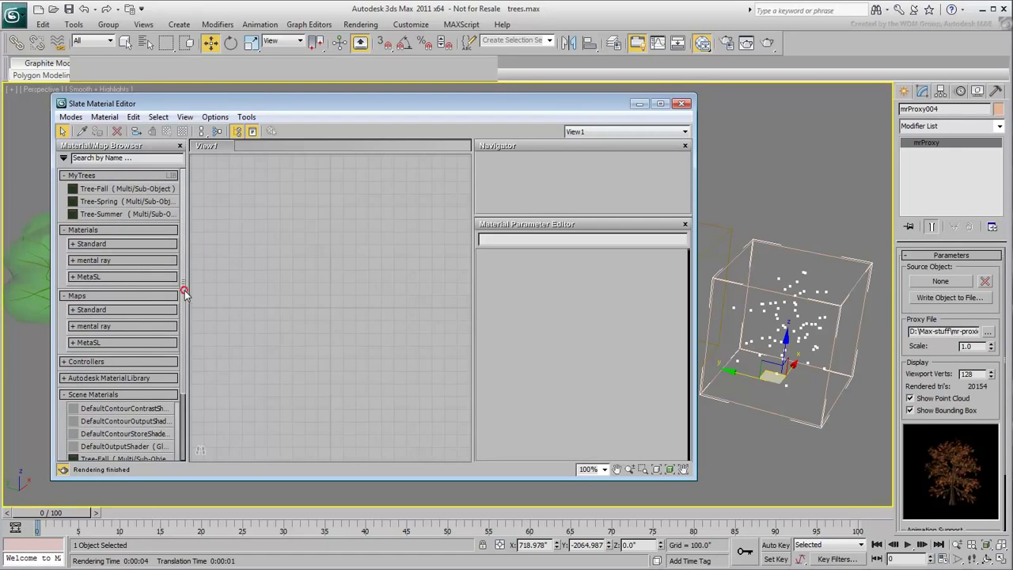
pyautogui.scroll(-3, 142, 348)
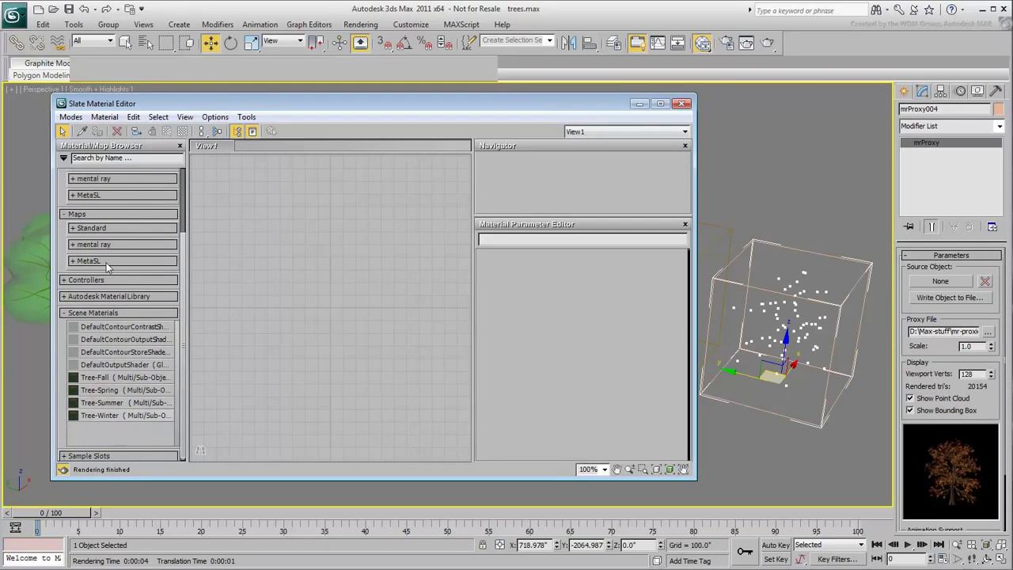
pyautogui.scroll(3, 111, 167)
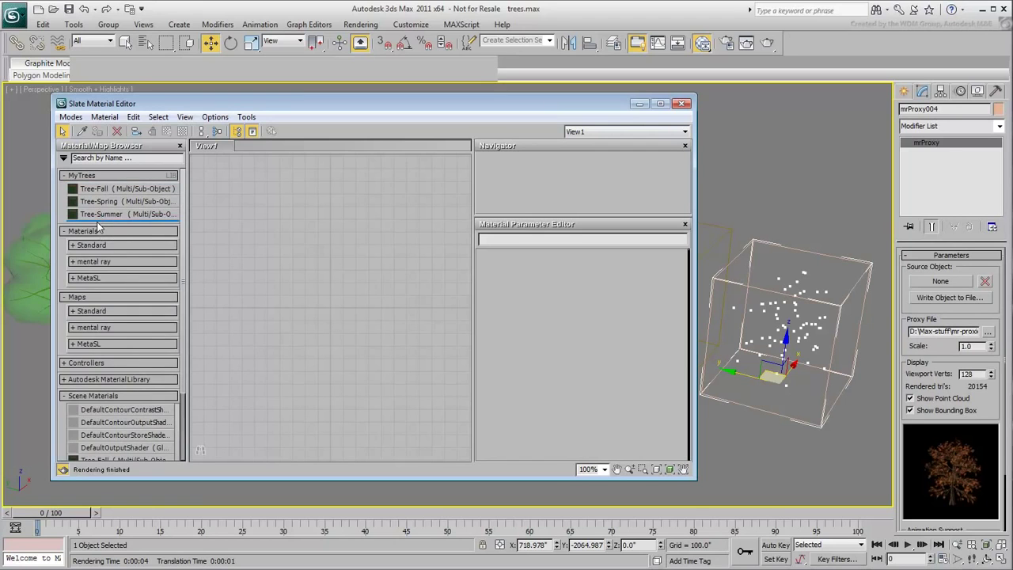
# Save the MyTrees material library as MyTrees.mat in the D:\Max-stuff\mr-proxies folder
pyautogui.rightClick(124, 177)
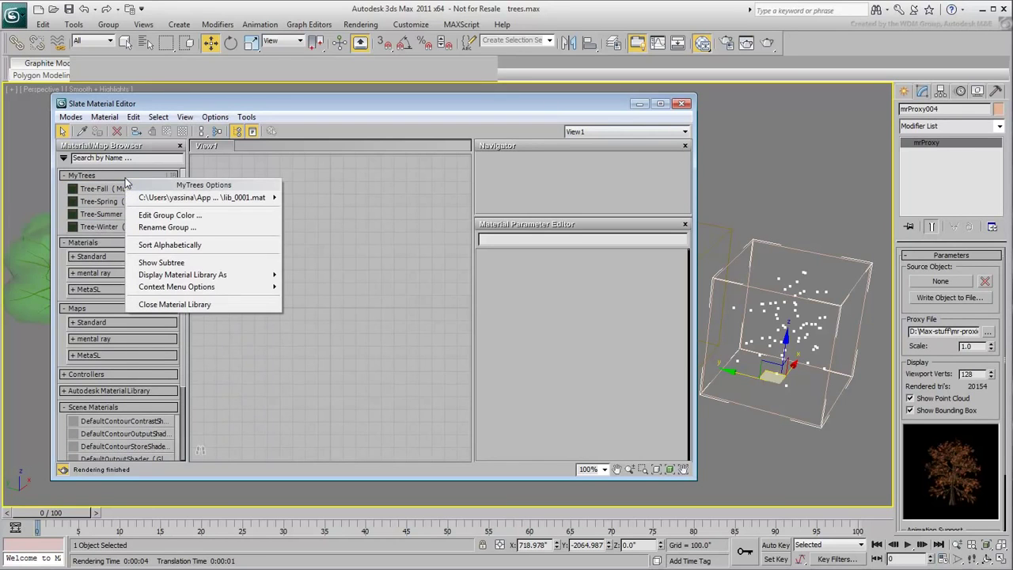
pyautogui.moveTo(190, 198)
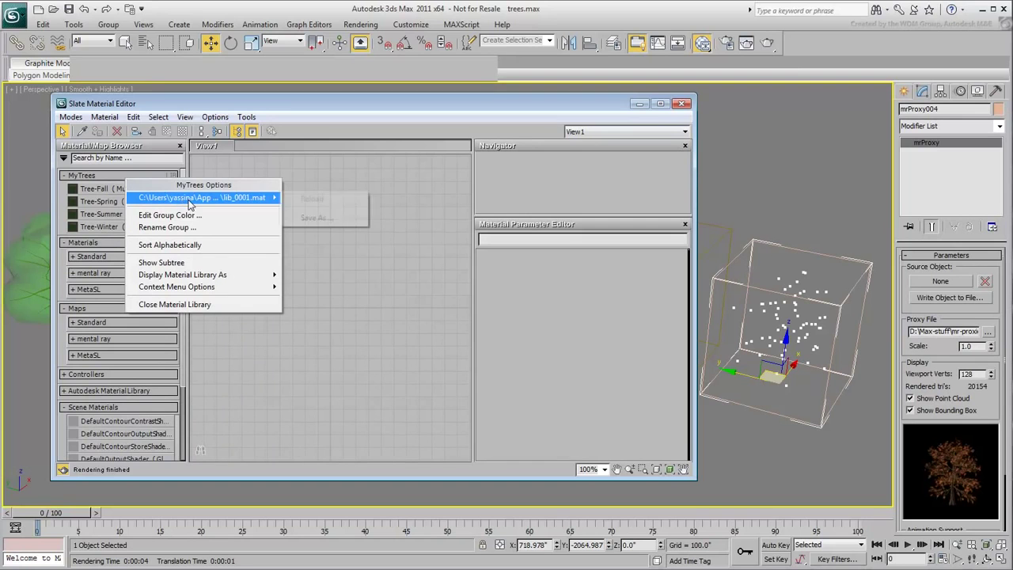
pyautogui.click(316, 218)
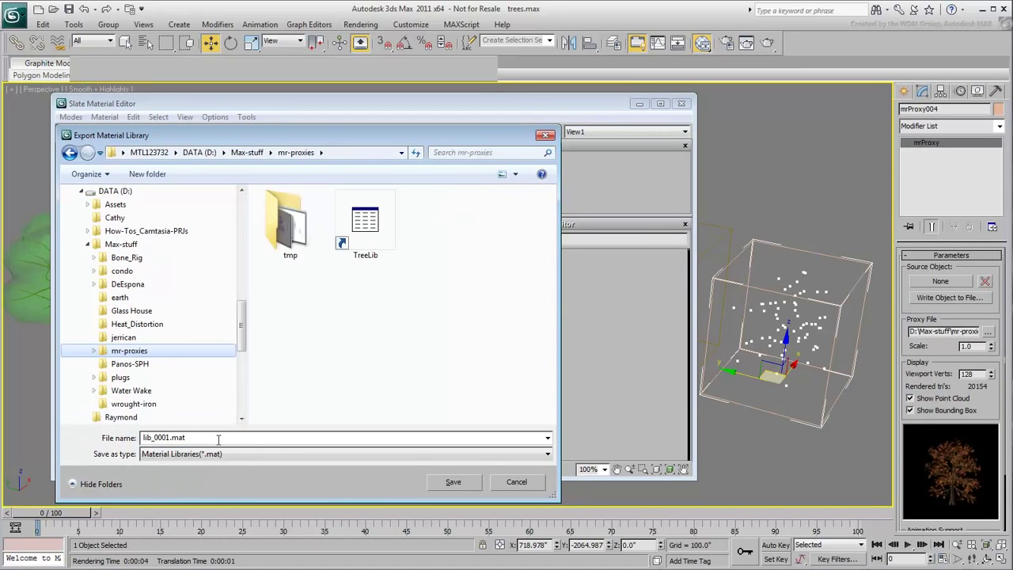
pyautogui.click(201, 441)
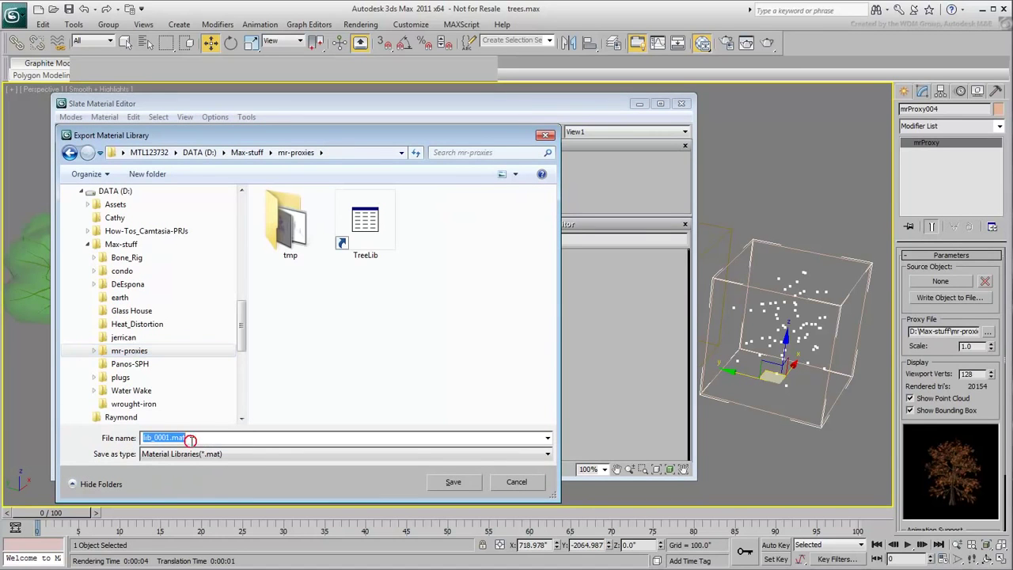
pyautogui.moveTo(167, 438); pyautogui.dragTo(79, 434)
pyautogui.write('MyTrees')
pyautogui.click(451, 481)
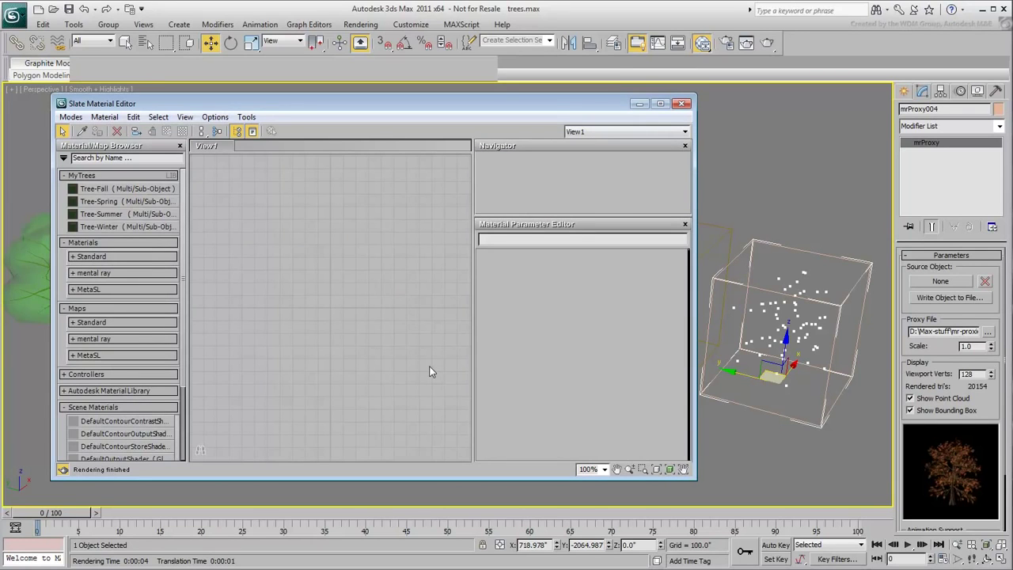
# Close the MyTrees library and reopen it from the saved MyTrees file, leaving the material editor closed
pyautogui.rightClick(113, 176)
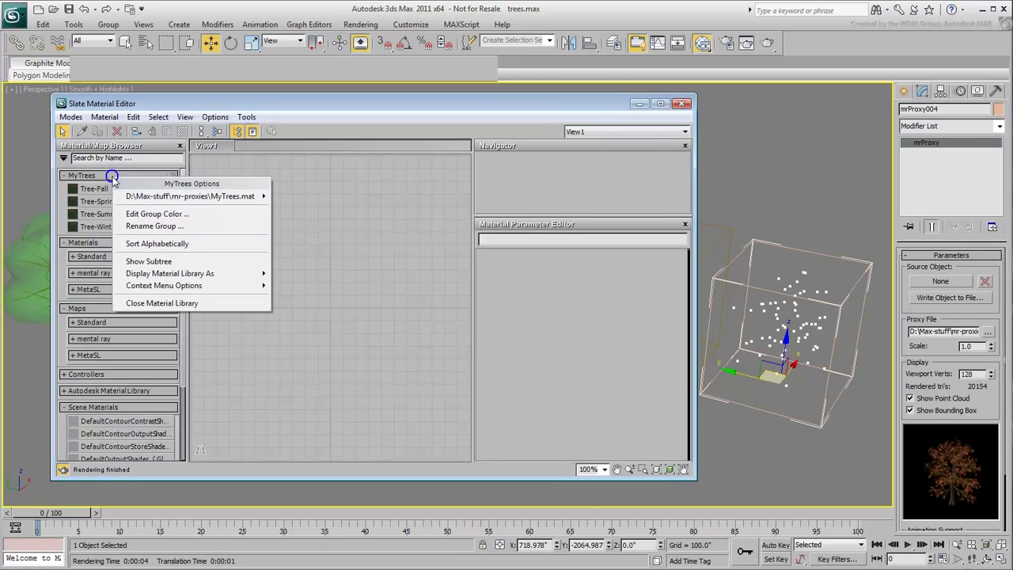
pyautogui.click(172, 303)
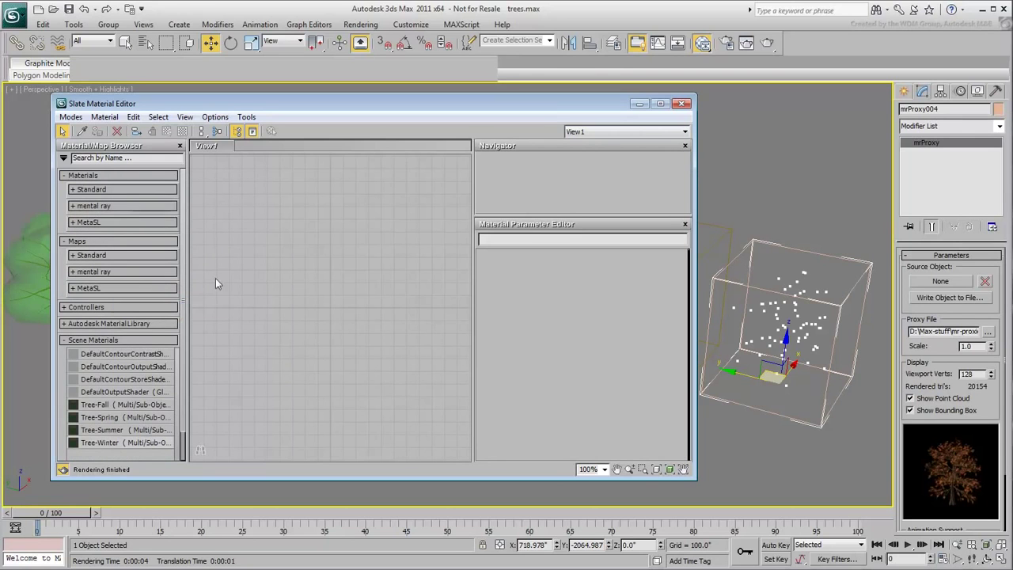
pyautogui.click(63, 158)
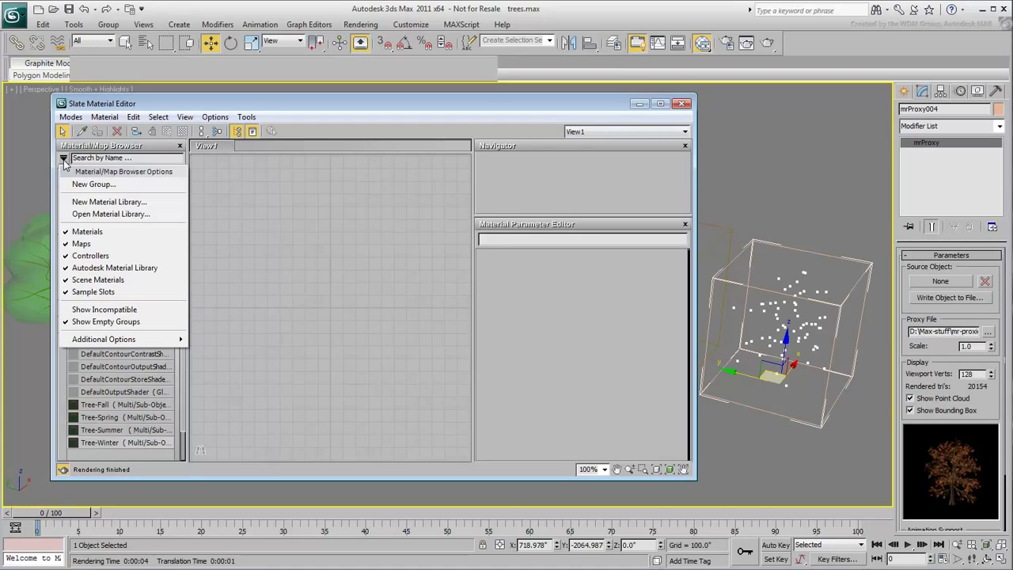
pyautogui.click(99, 215)
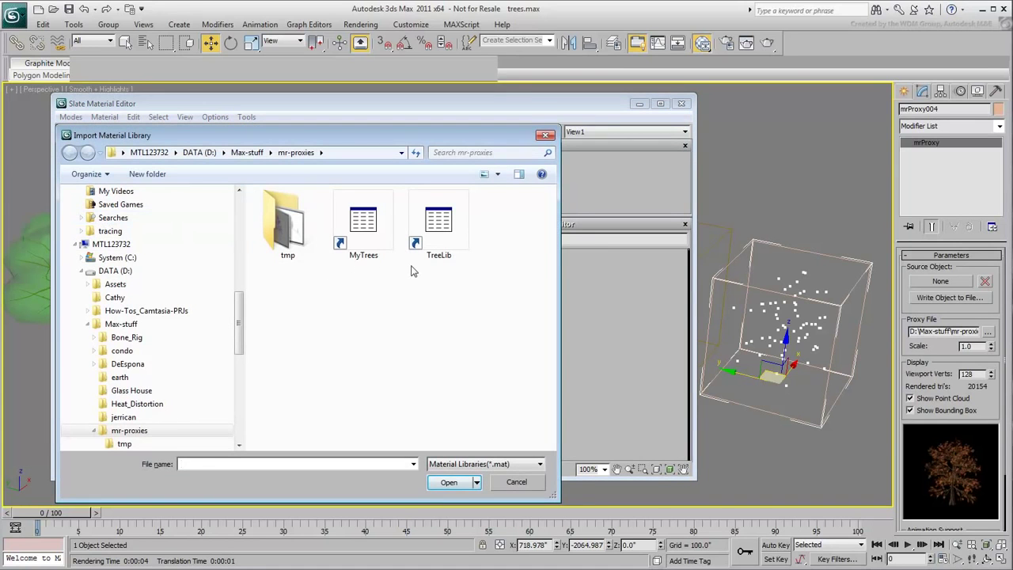
pyautogui.click(360, 237)
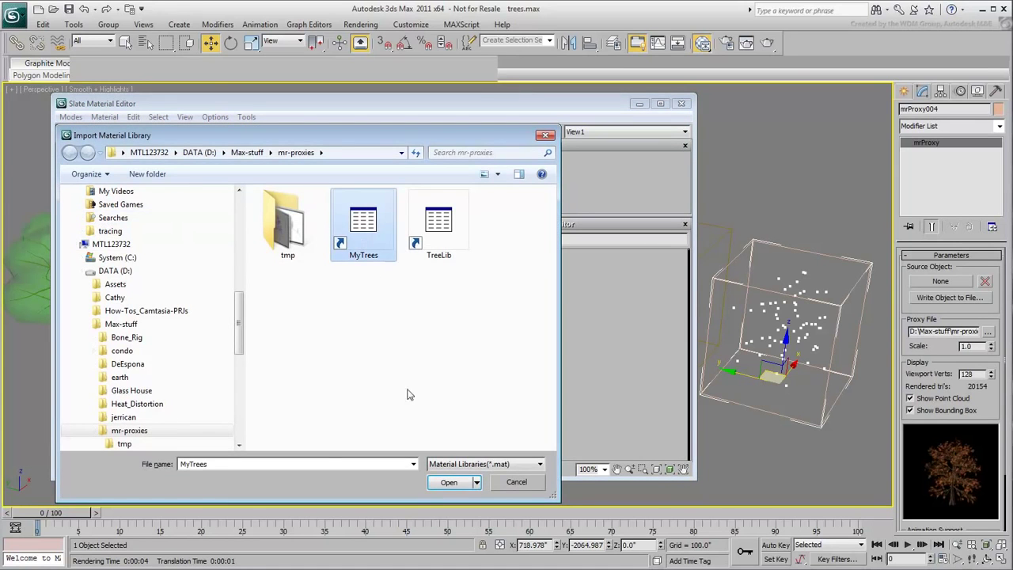
pyautogui.click(452, 483)
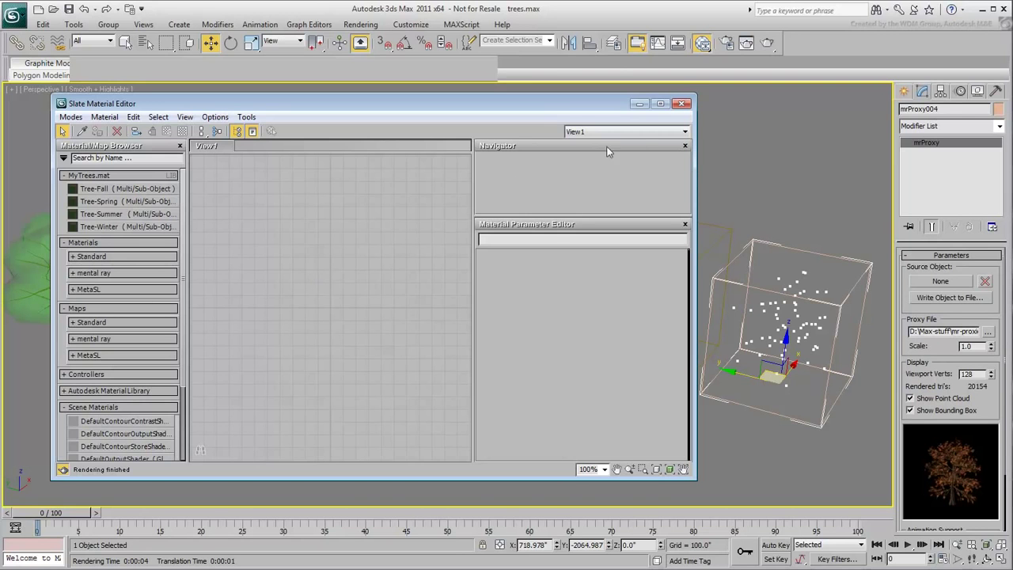
pyautogui.click(682, 104)
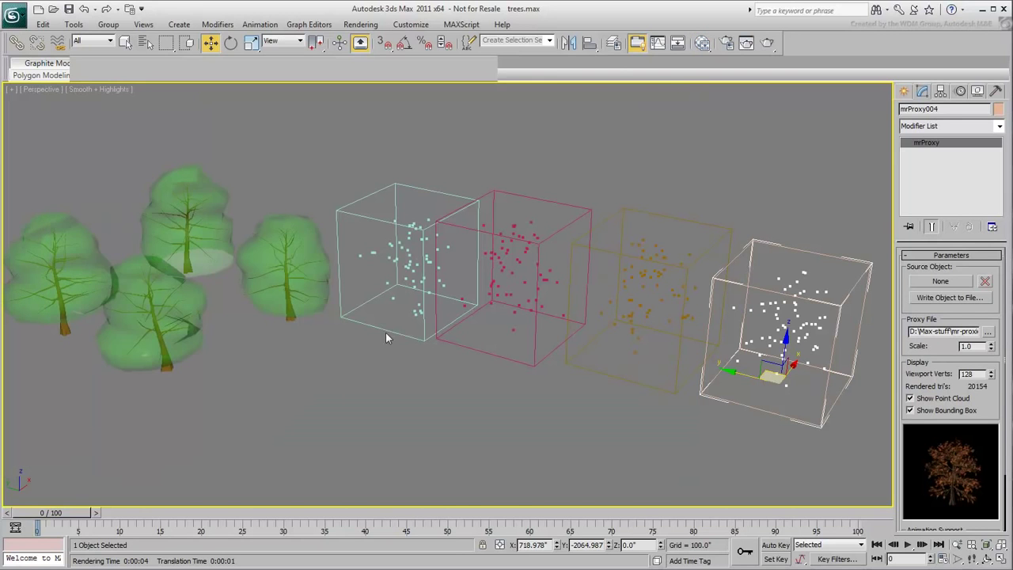